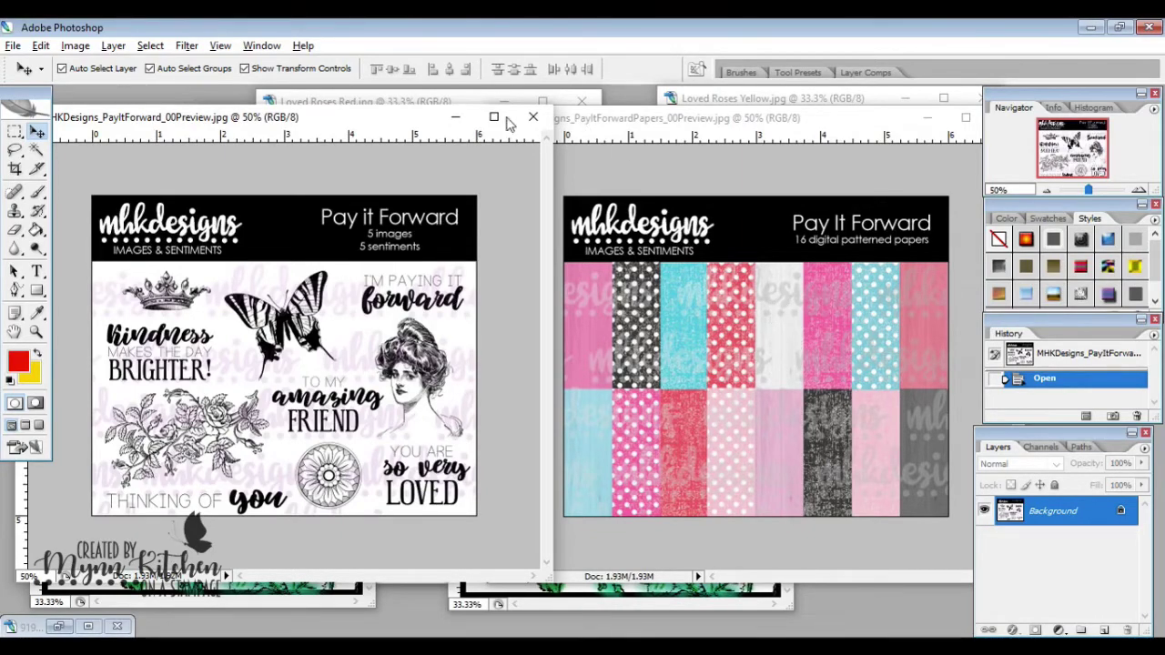
Minimize the two Pay It Forward preview images and close the four coloured Loved Roses JPG images
left_click(456, 123)
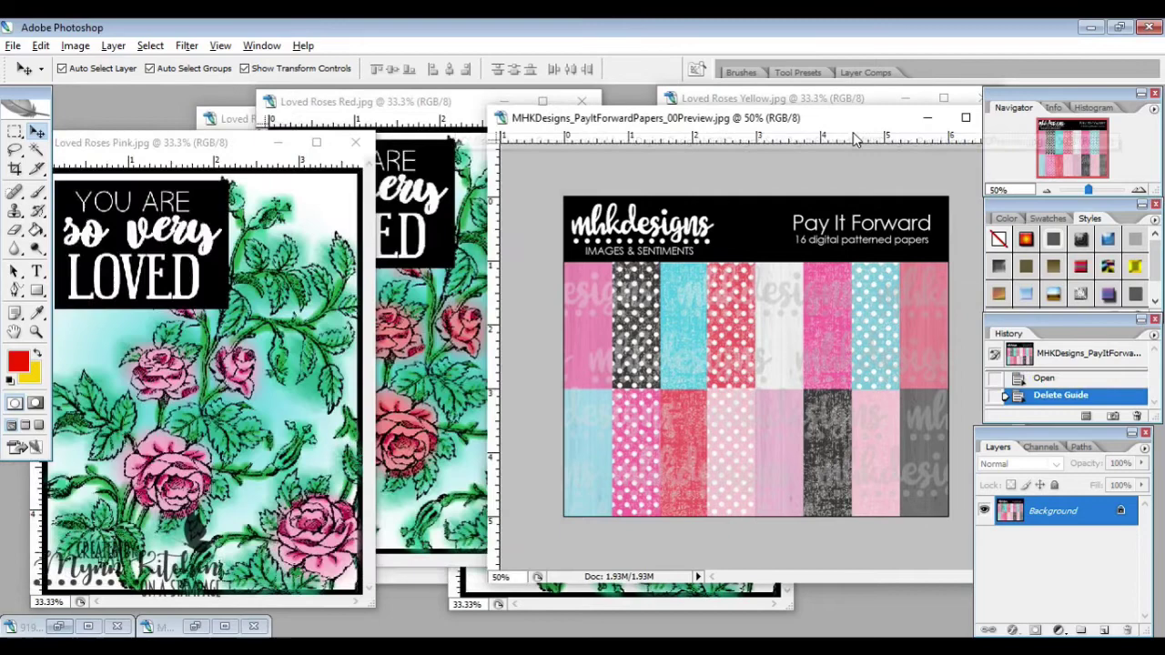
left_click(927, 119)
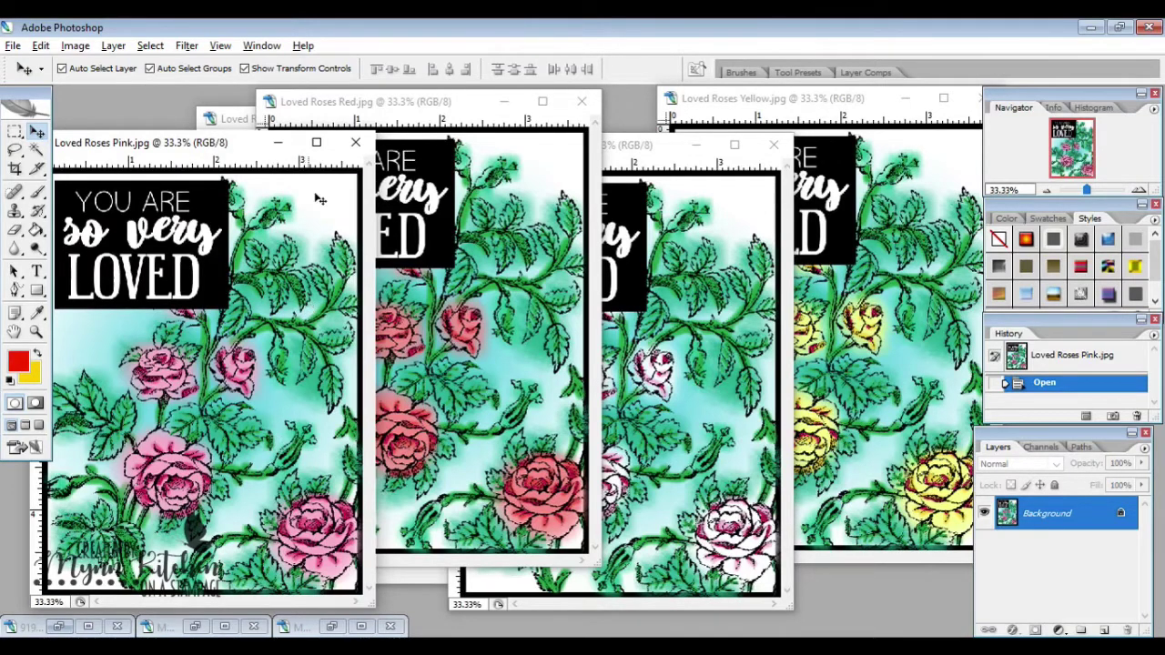
left_click(356, 143)
left_click(582, 101)
left_click(770, 145)
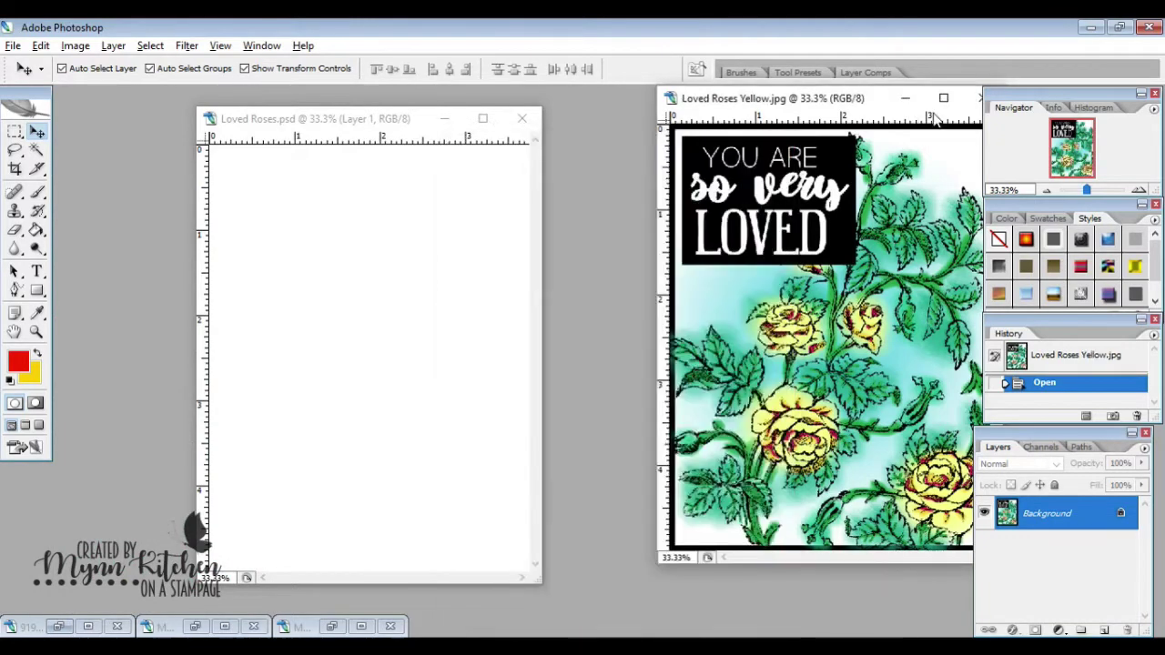
left_click(972, 98)
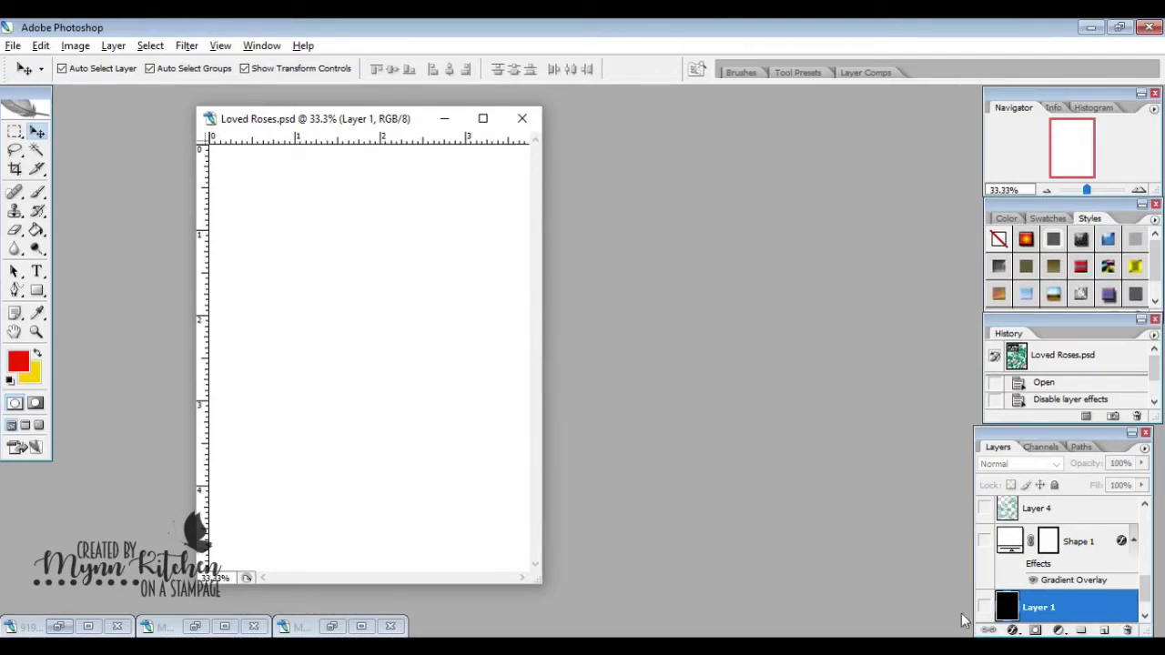
Show the black background on Layer 1 and the white Shape 1 rectangle above it
left_click(984, 607)
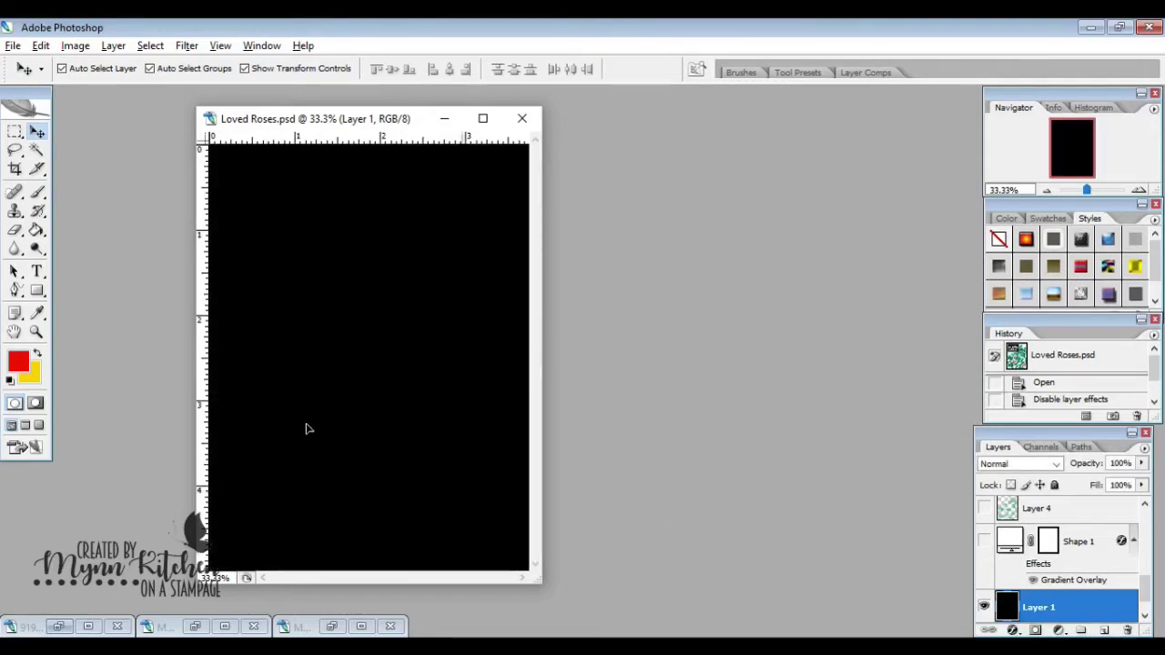
left_click(36, 230)
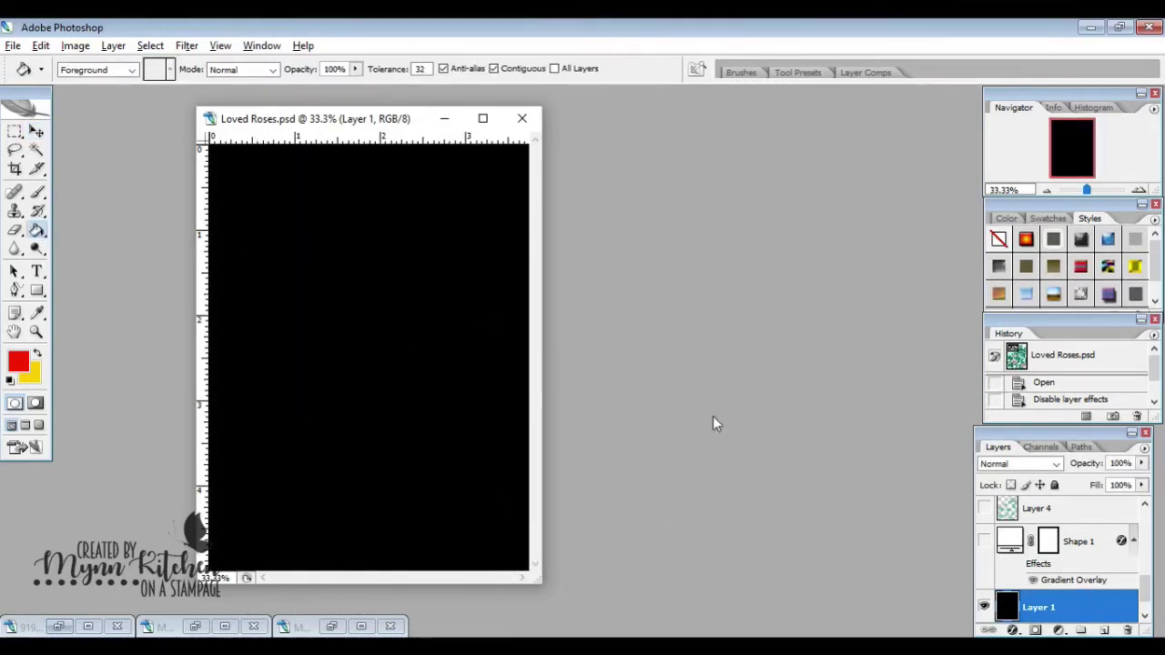
left_click(37, 290)
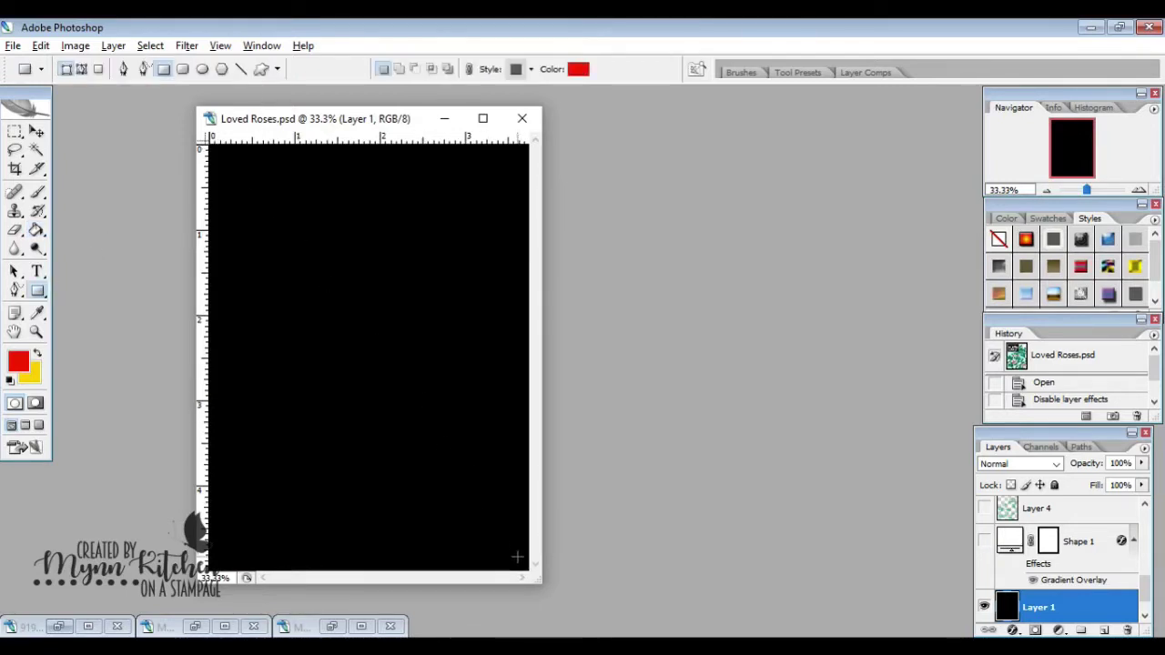
left_click(984, 542)
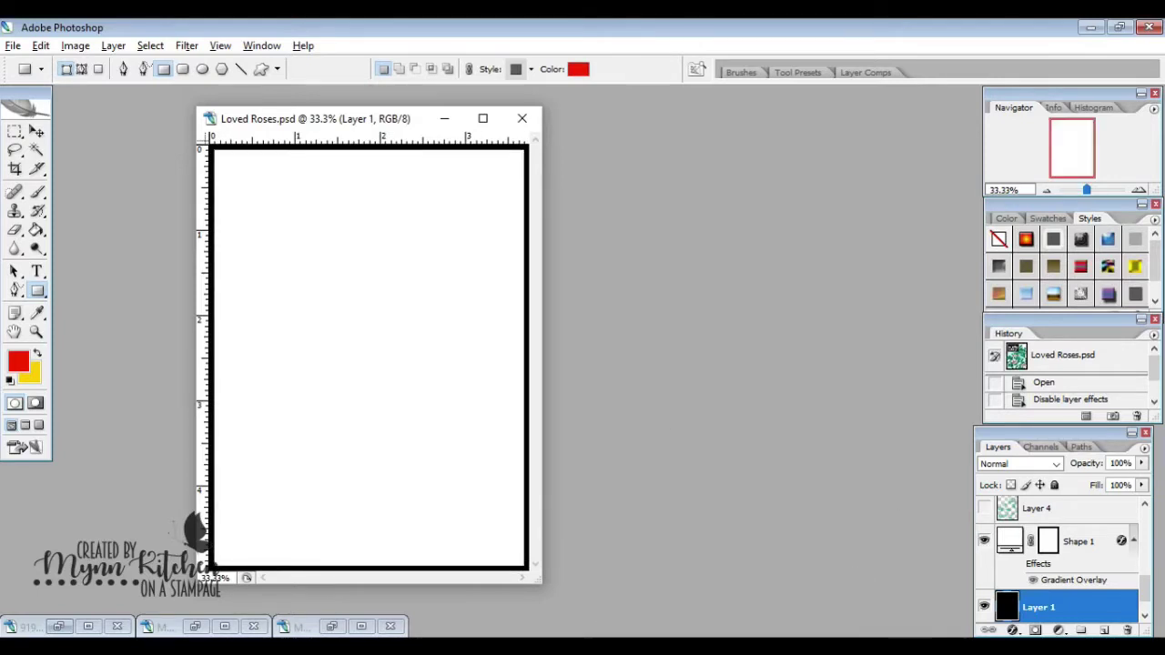
Review Shape 1's radial Gradient Overlay settings, accept them, and turn the gradient effect on
left_click(36, 131)
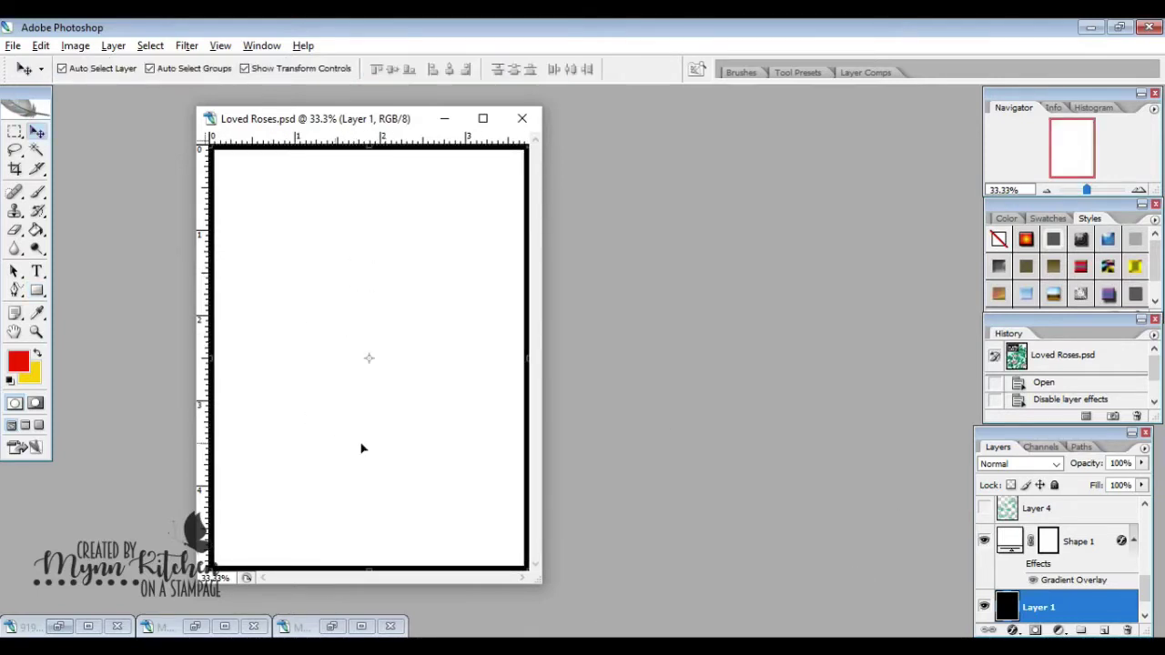
double_click(1103, 548)
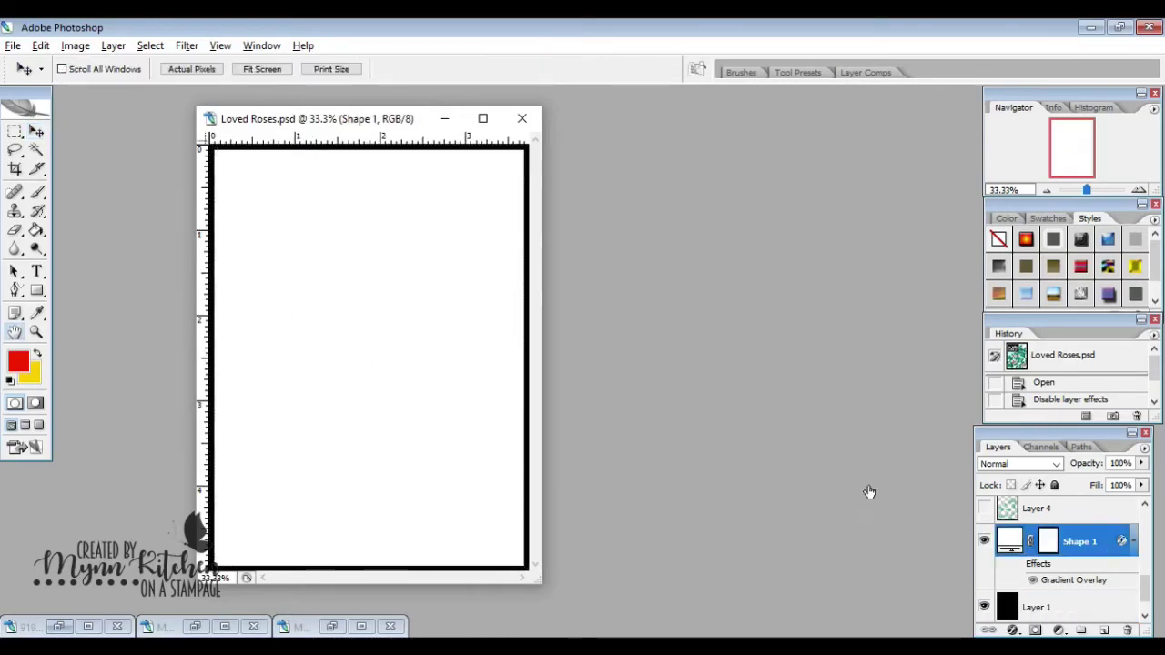
left_click(735, 451)
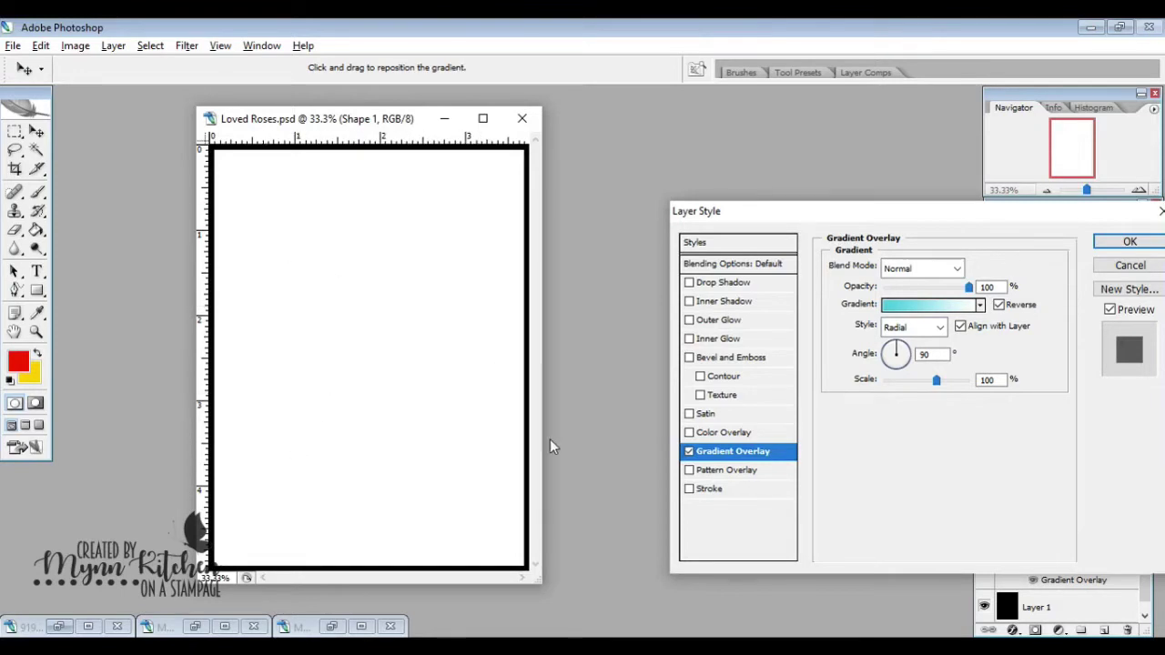
left_click(1129, 239)
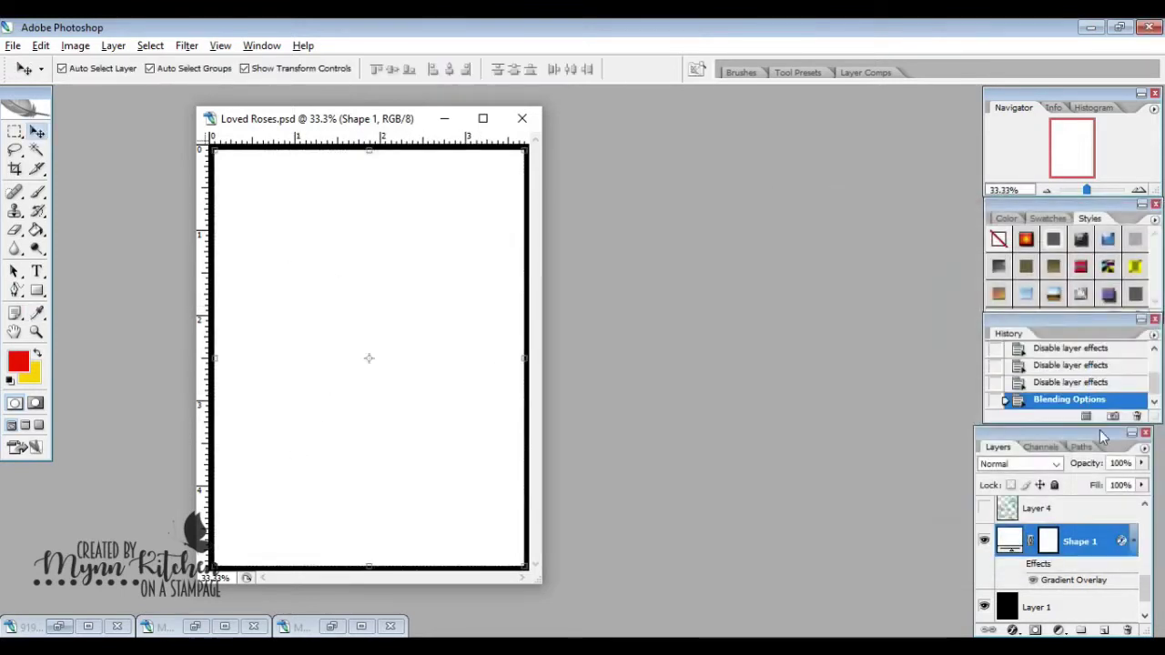
left_click(1033, 581)
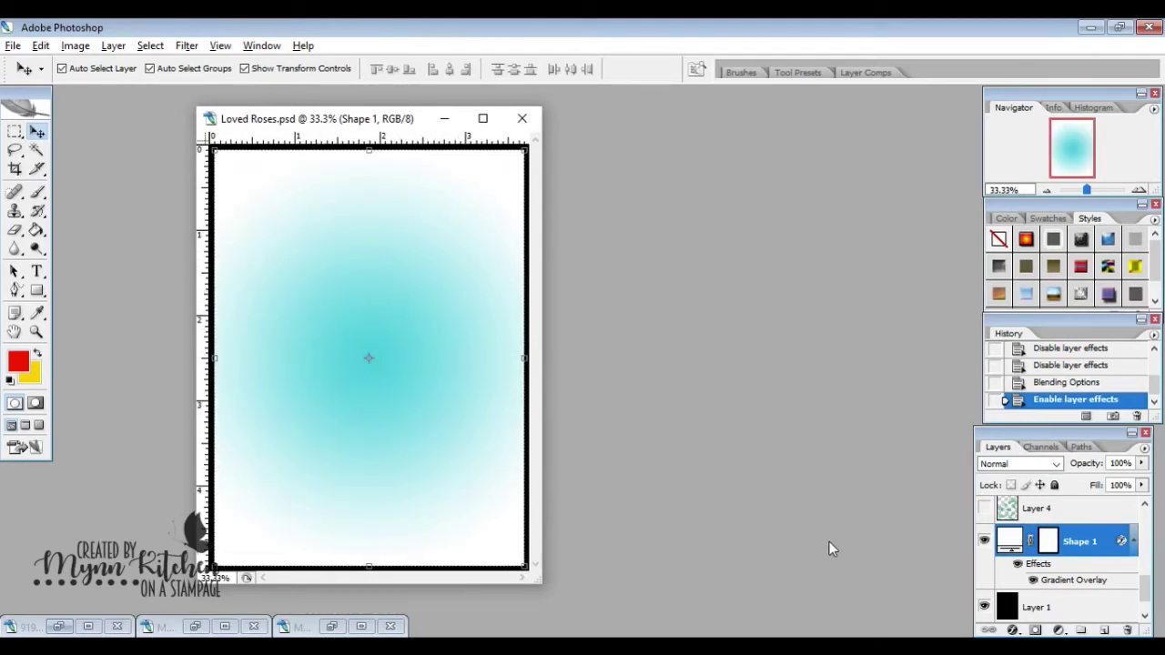
Show the rose line art on Layer 2 and its second placement on Layer 2 copy
left_click_drag(1144, 585, 1146, 507)
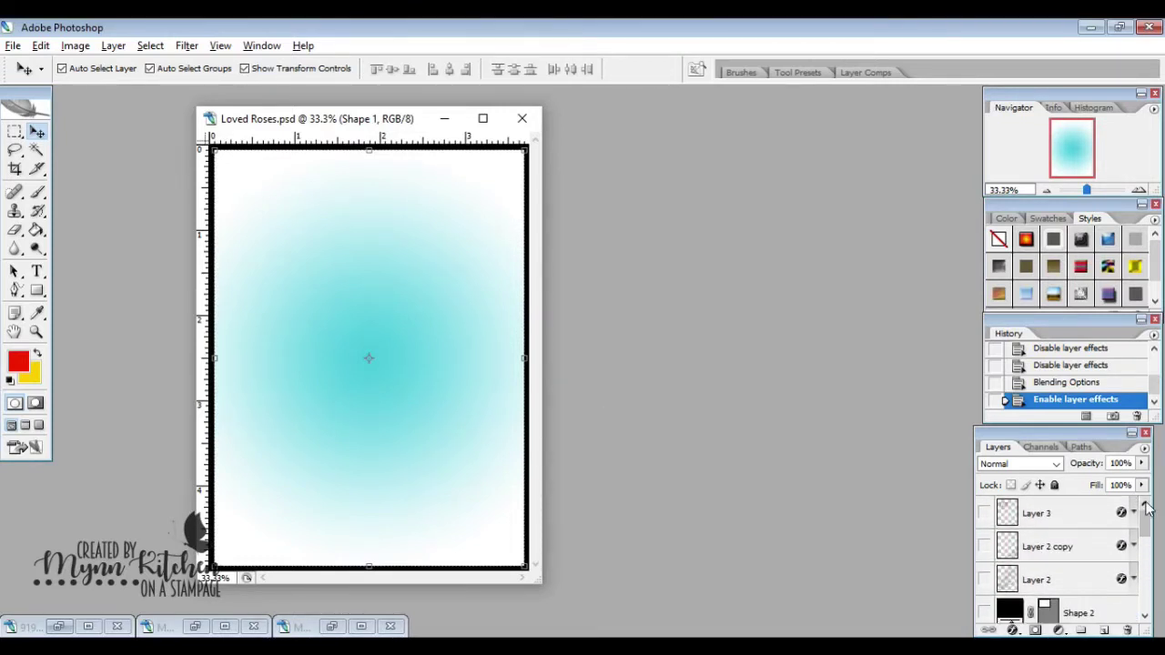
left_click(983, 580)
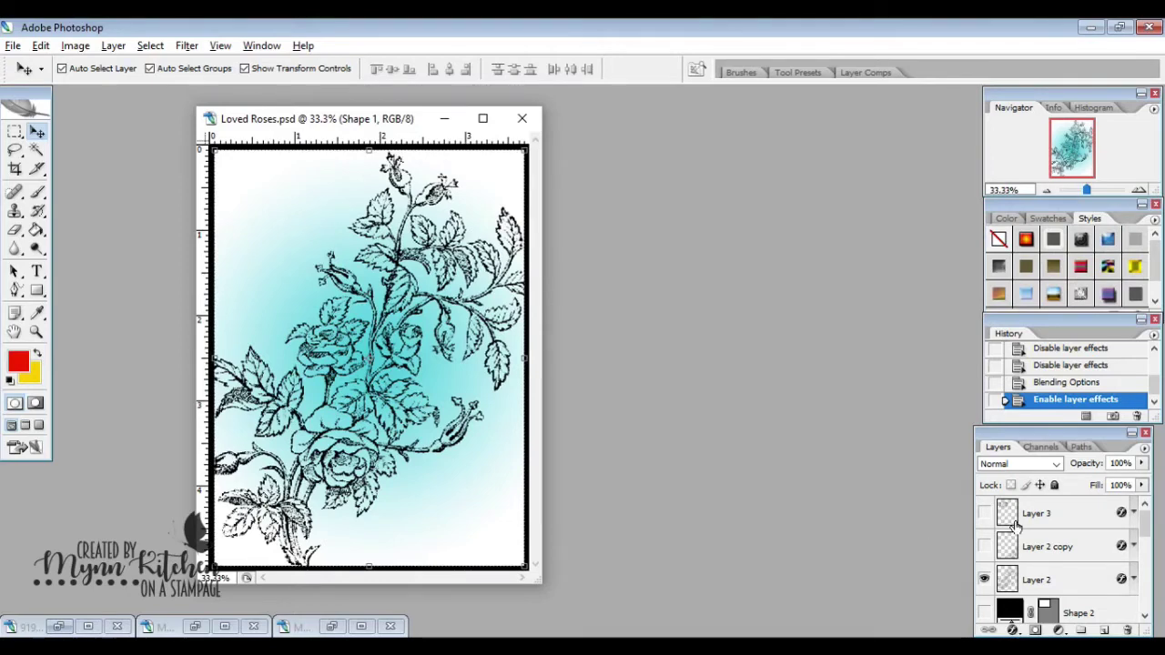
right_click(1067, 584)
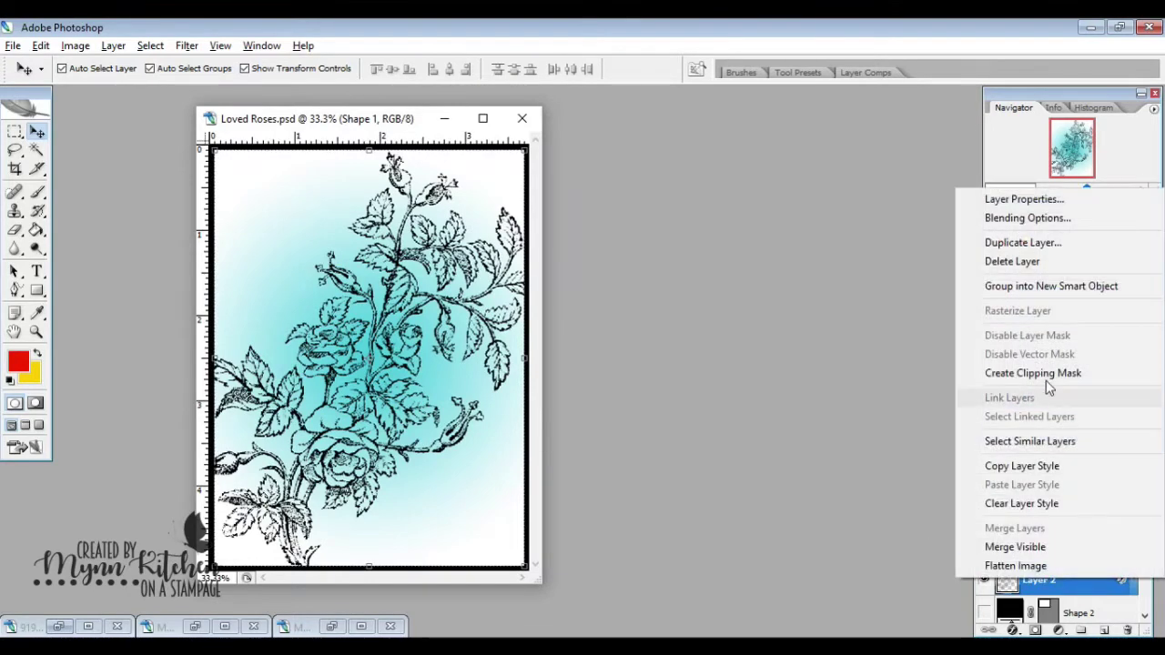
left_click(1005, 244)
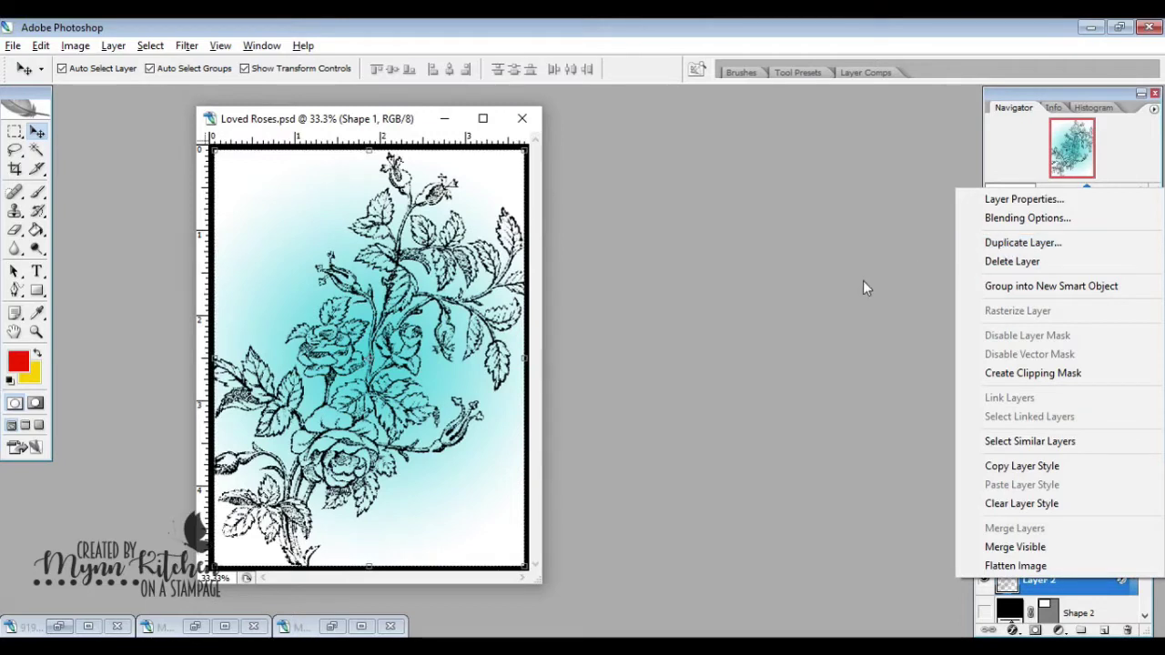
left_click(1053, 555)
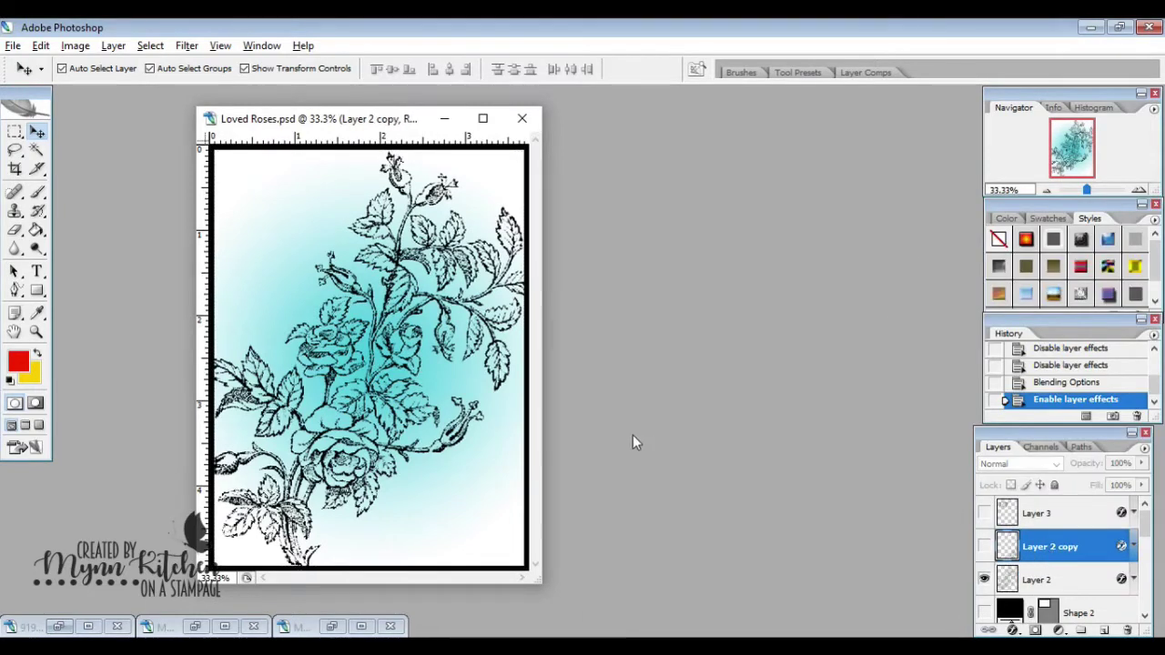
left_click(984, 547)
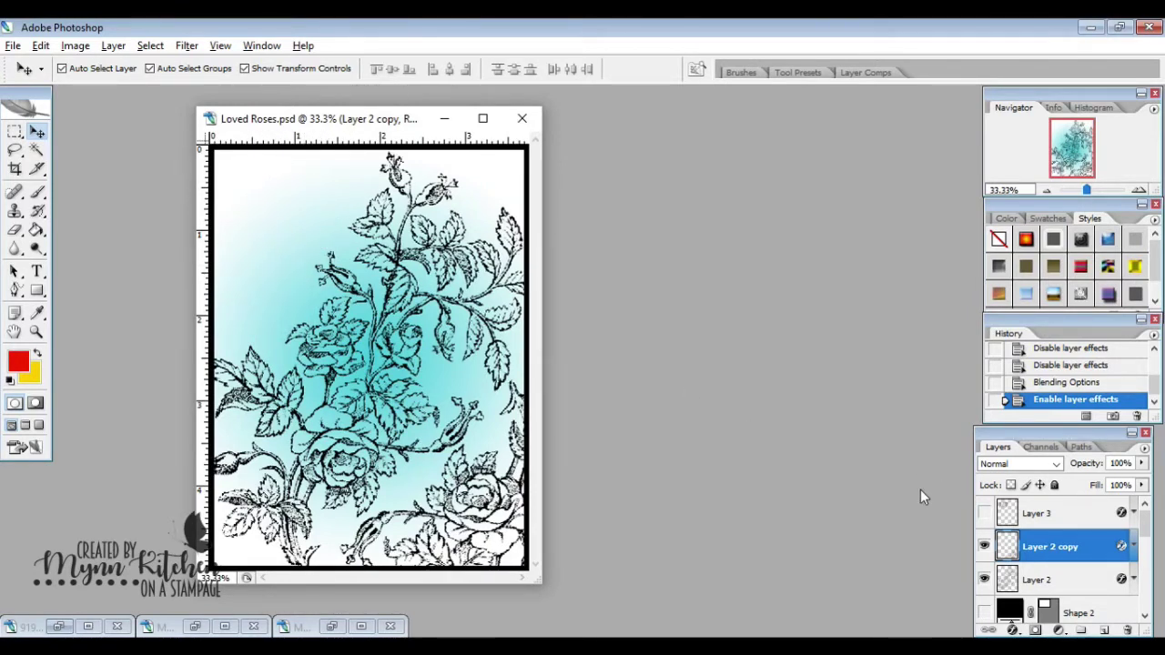
Show the black Shape 2 rectangle and the sentiment on Layer 3, and expand Layer 3's effects list
left_click(984, 613)
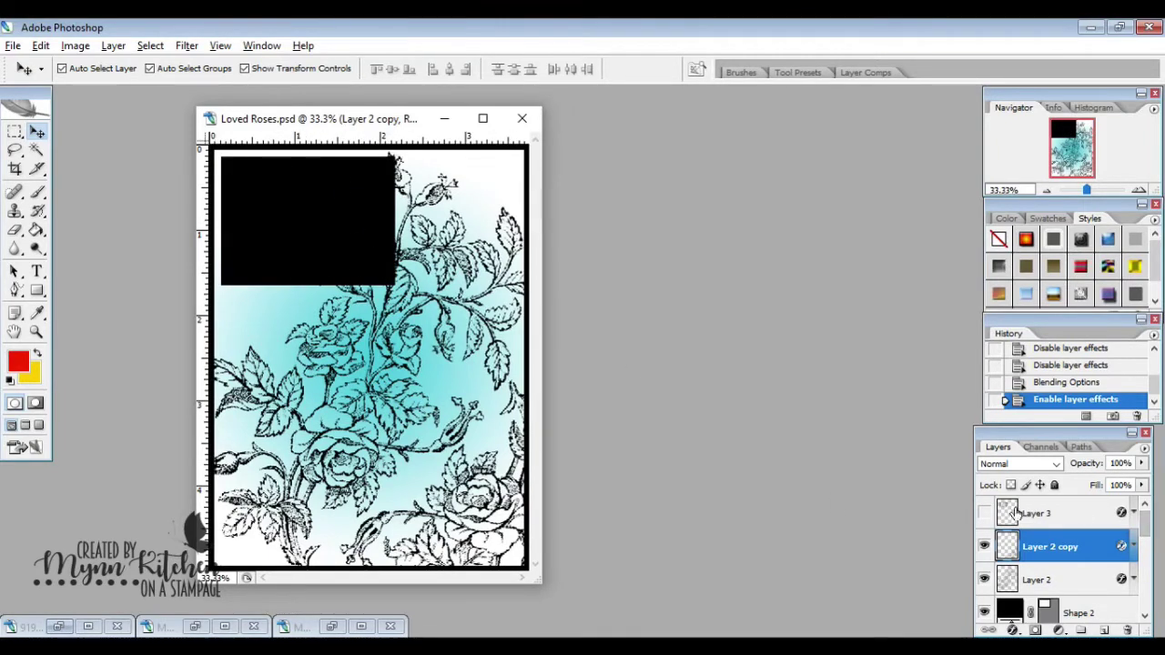
left_click(983, 513)
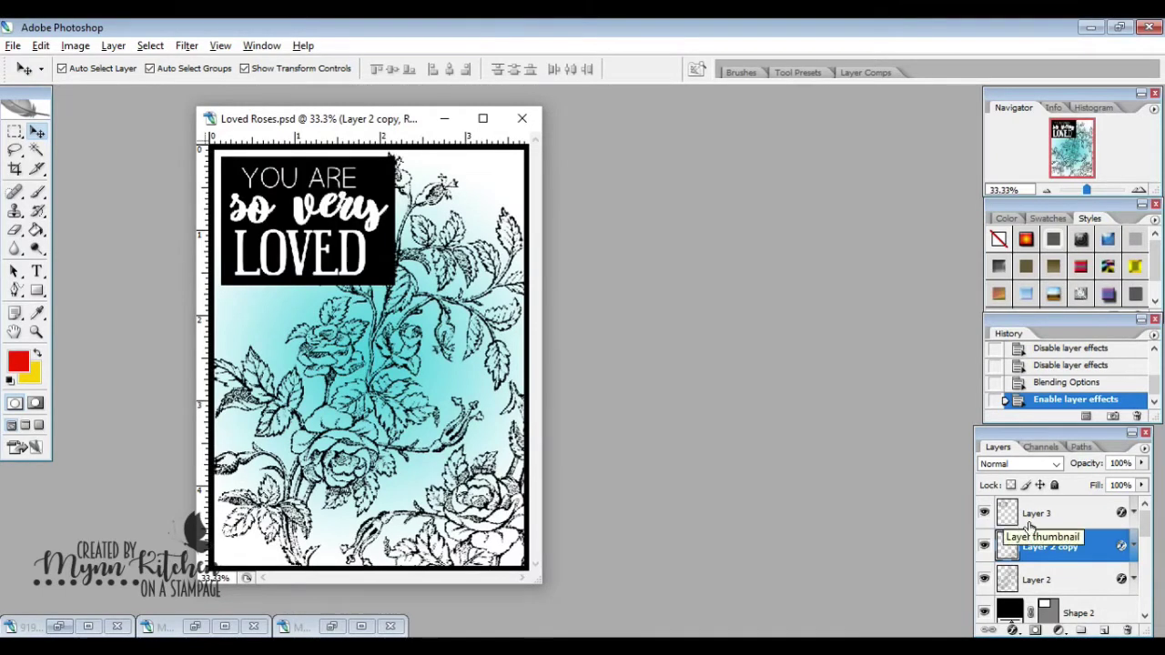
left_click(1134, 513)
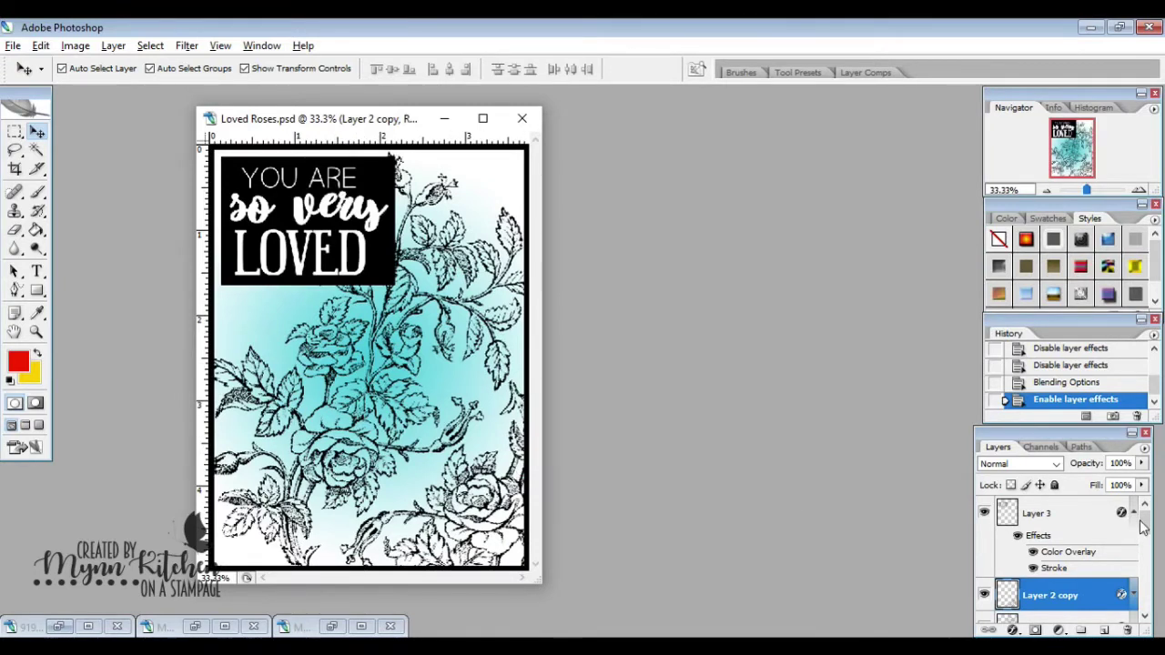
Show the green leaf colouring on Layer 4
left_click_drag(1144, 521, 1147, 587)
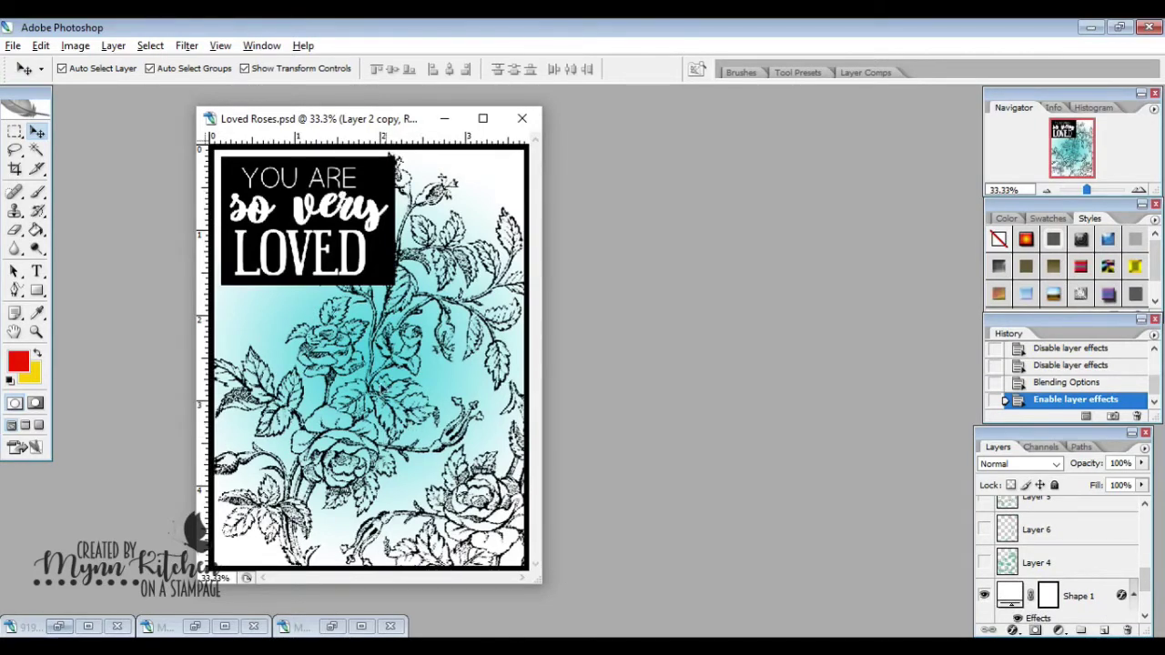
left_click(984, 563)
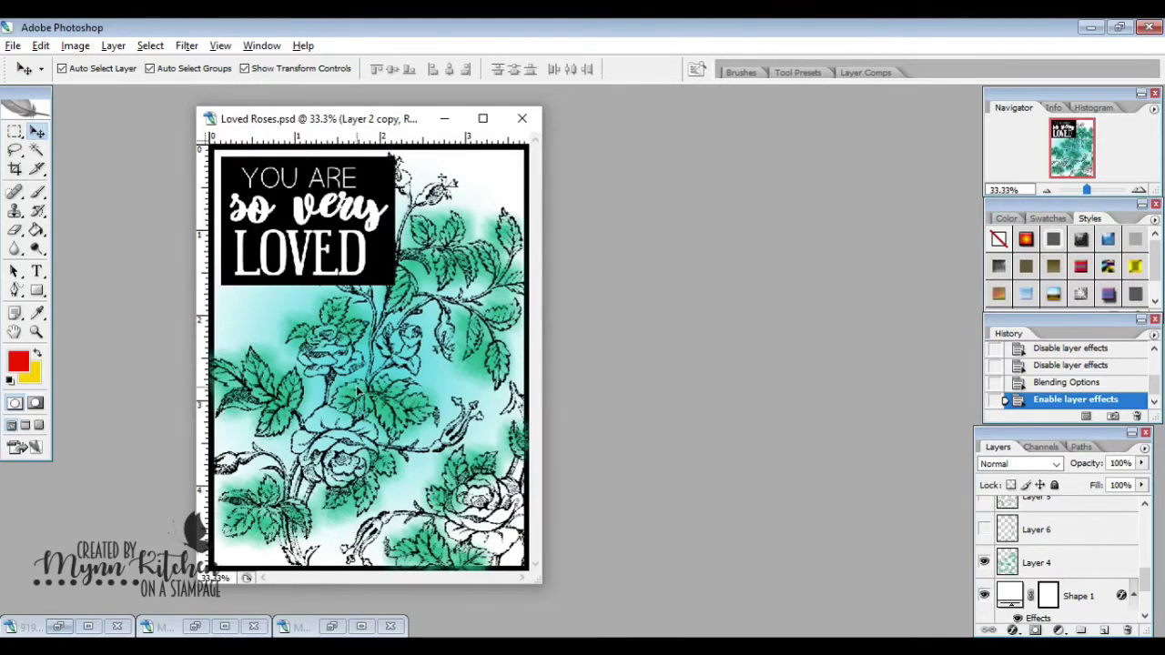
Examine the list of brush libraries available for the Brush tool, then return to the Move tool
left_click(39, 193)
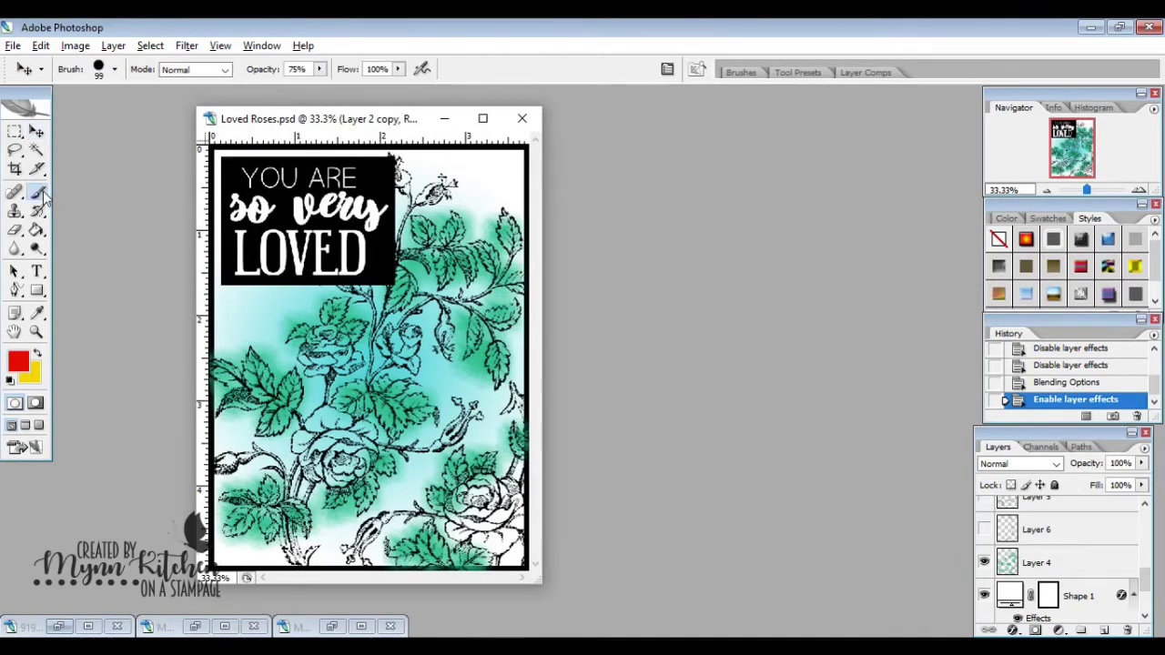
left_click(115, 69)
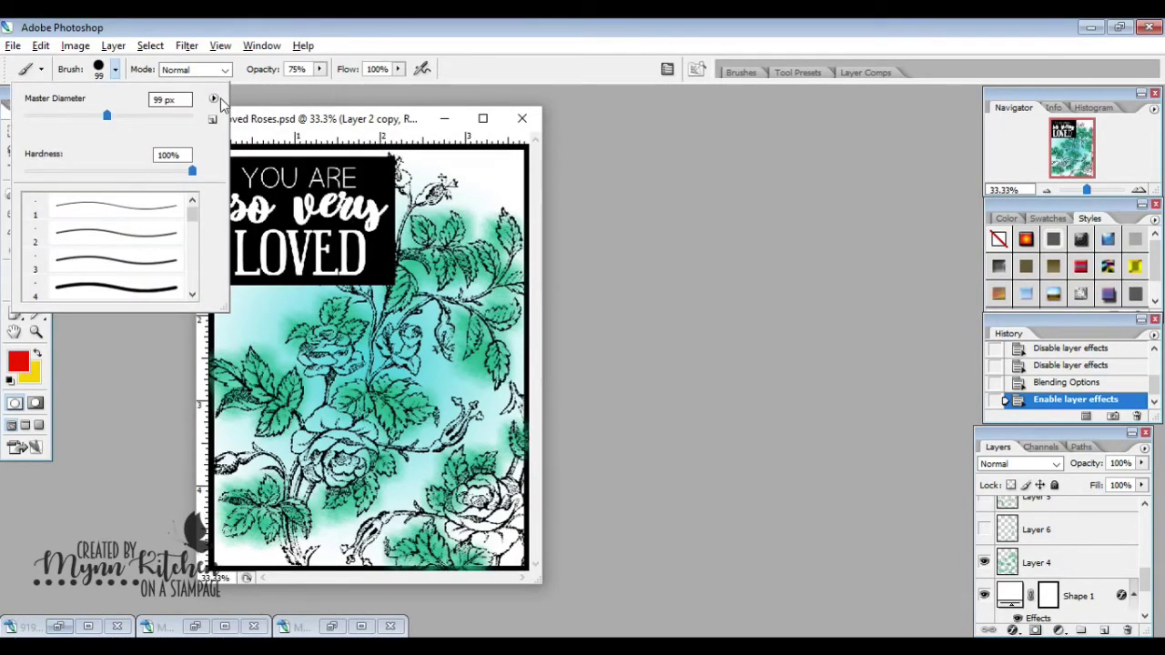
left_click(213, 98)
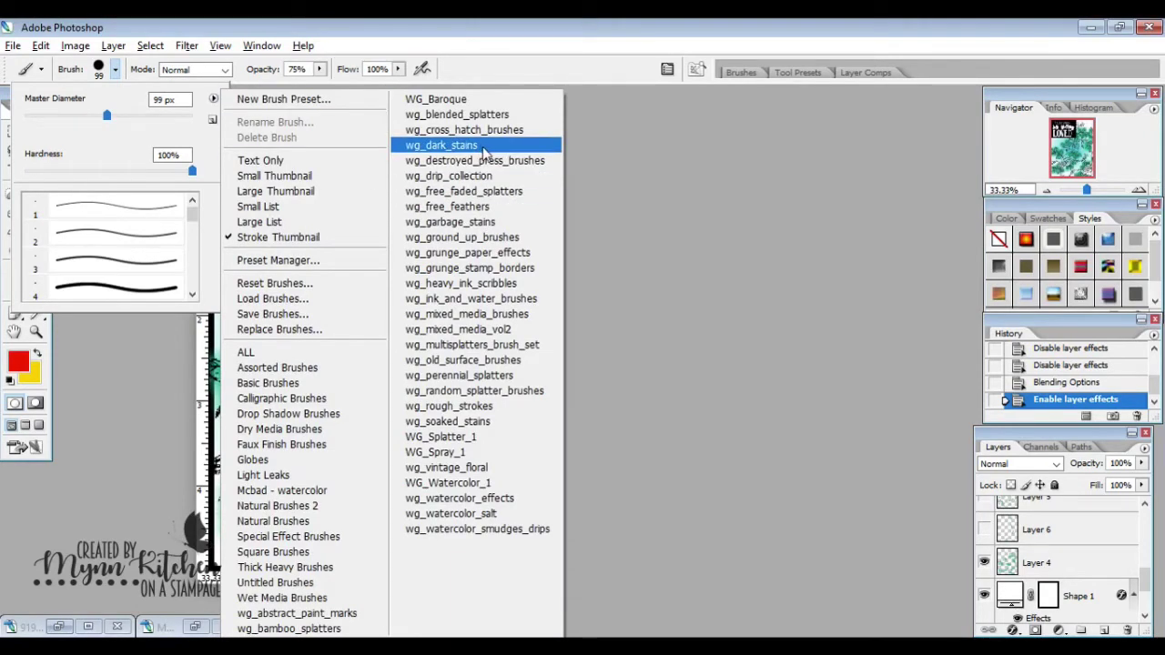
left_click(481, 22)
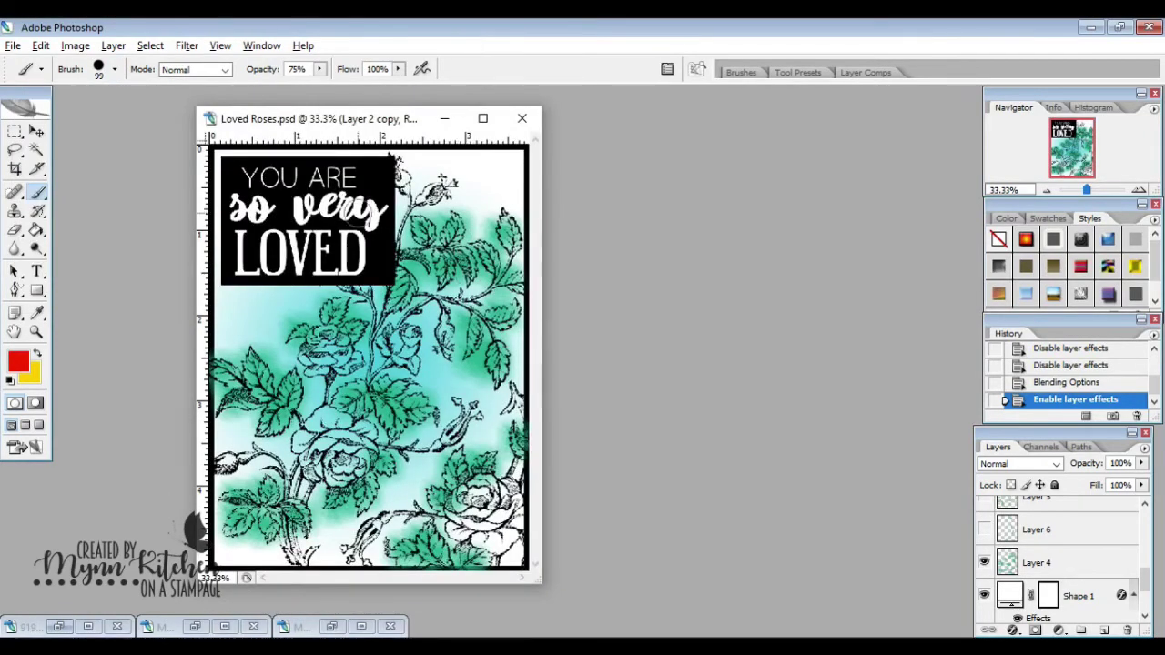
left_click(36, 132)
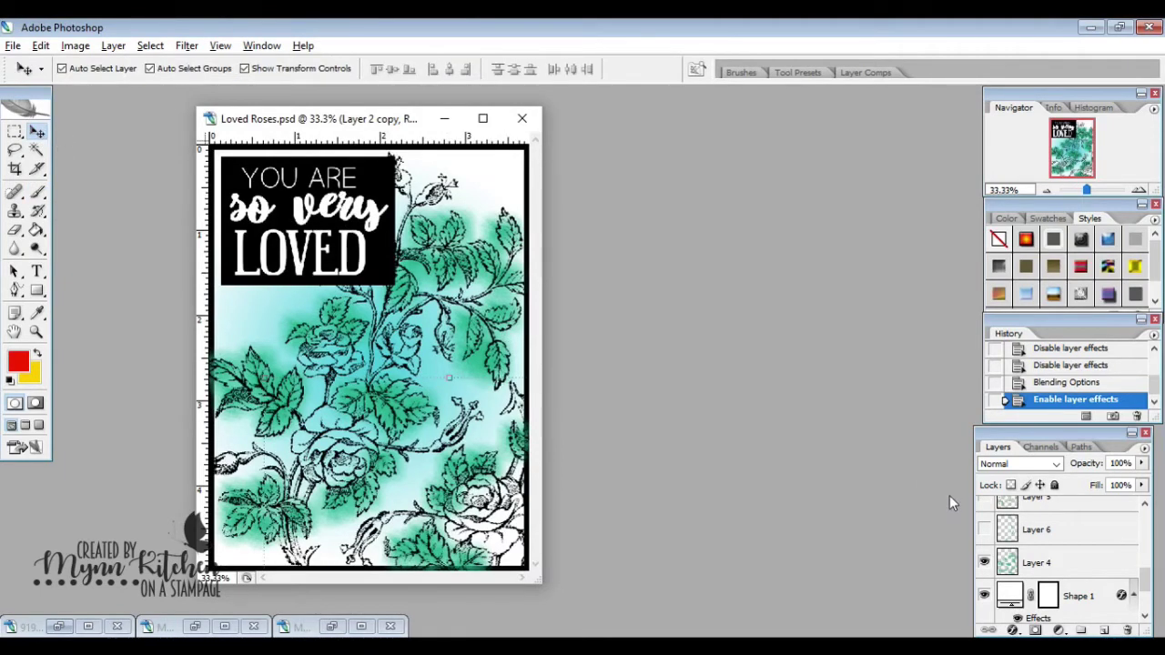
Show the green bud colouring on Layer 6 and the darker stem colouring on Layer 5
left_click(984, 529)
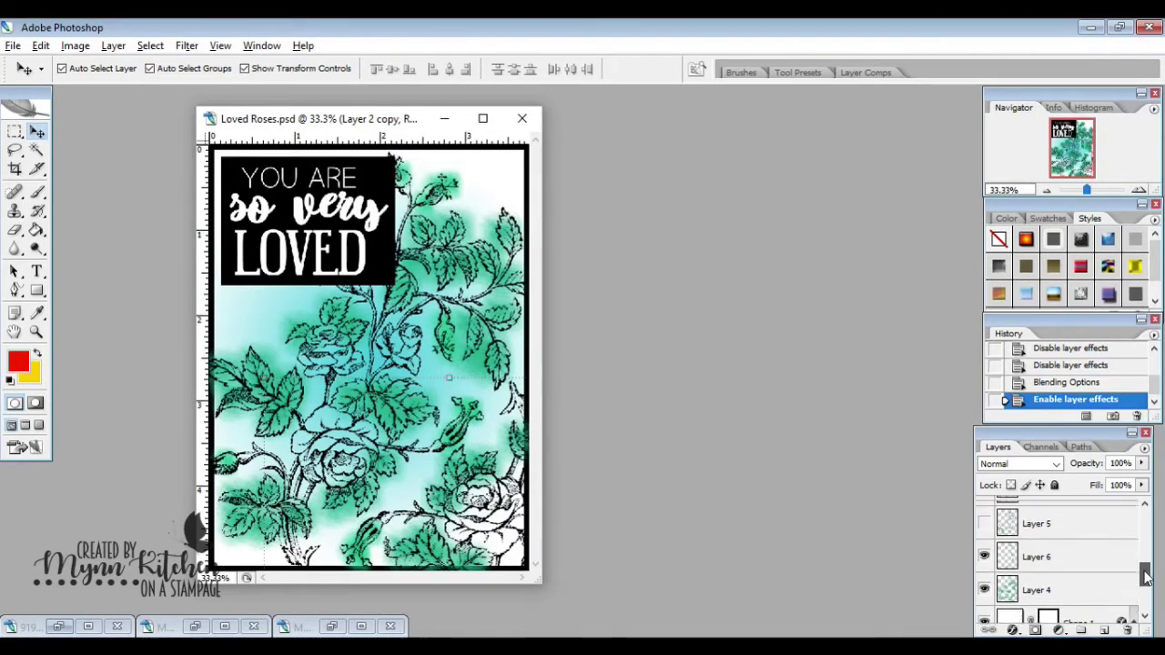
left_click_drag(1149, 582, 1149, 570)
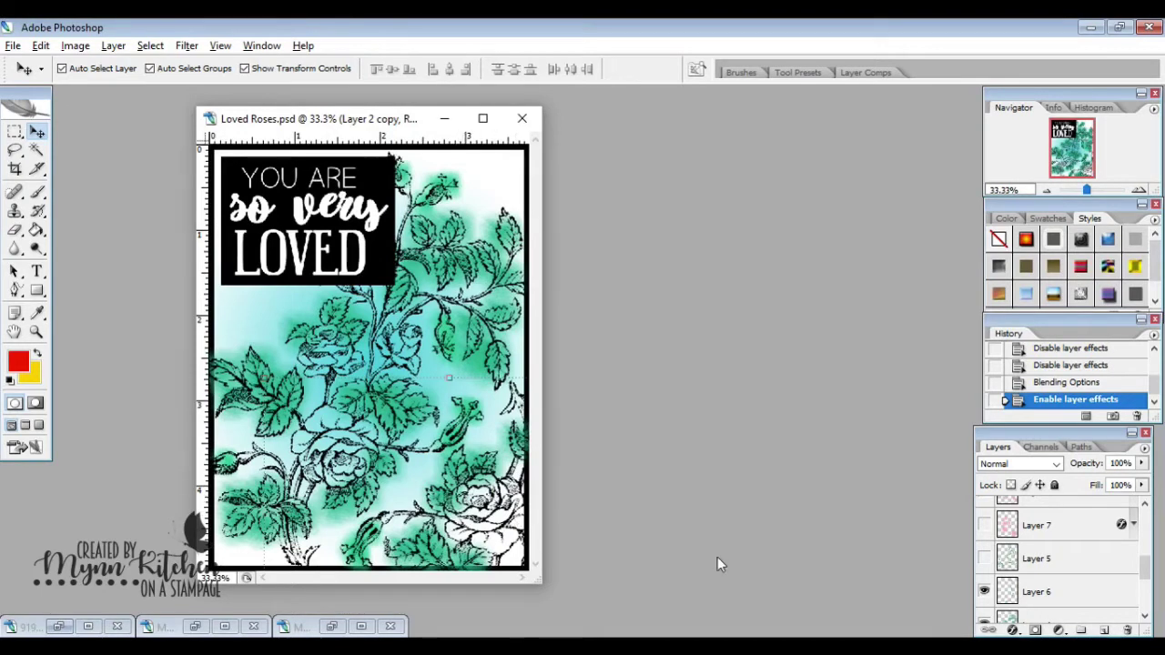
left_click(984, 559)
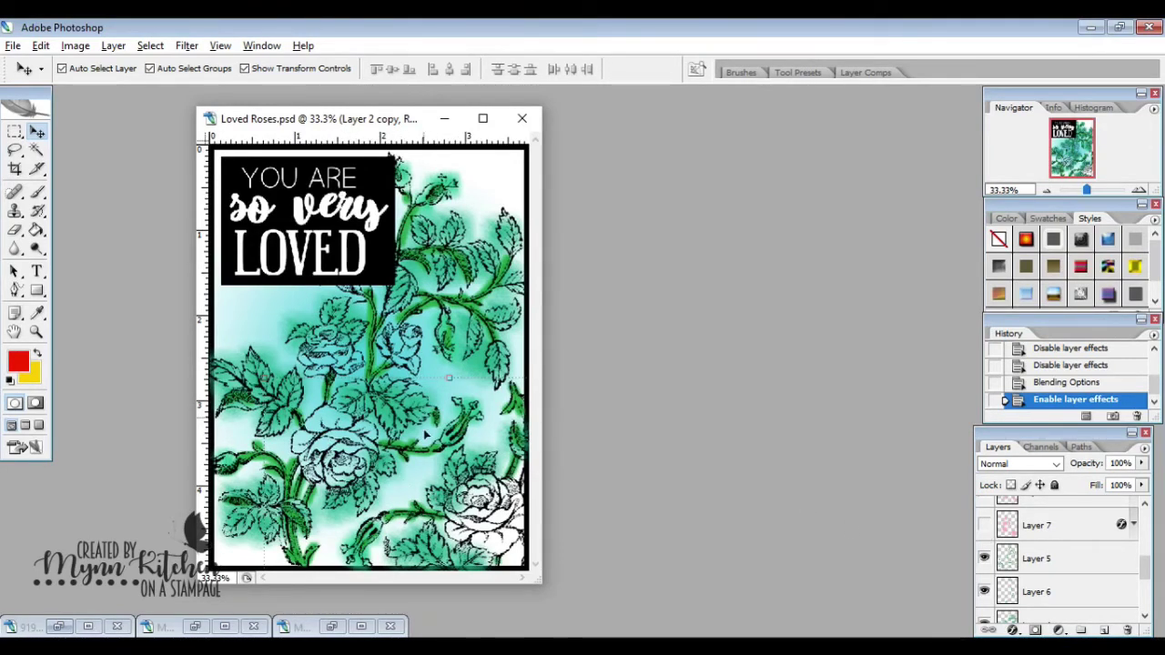
Show the pink rose base on Layer 7, the darker rose shading on Layer 8, and Layer 9
left_click(983, 525)
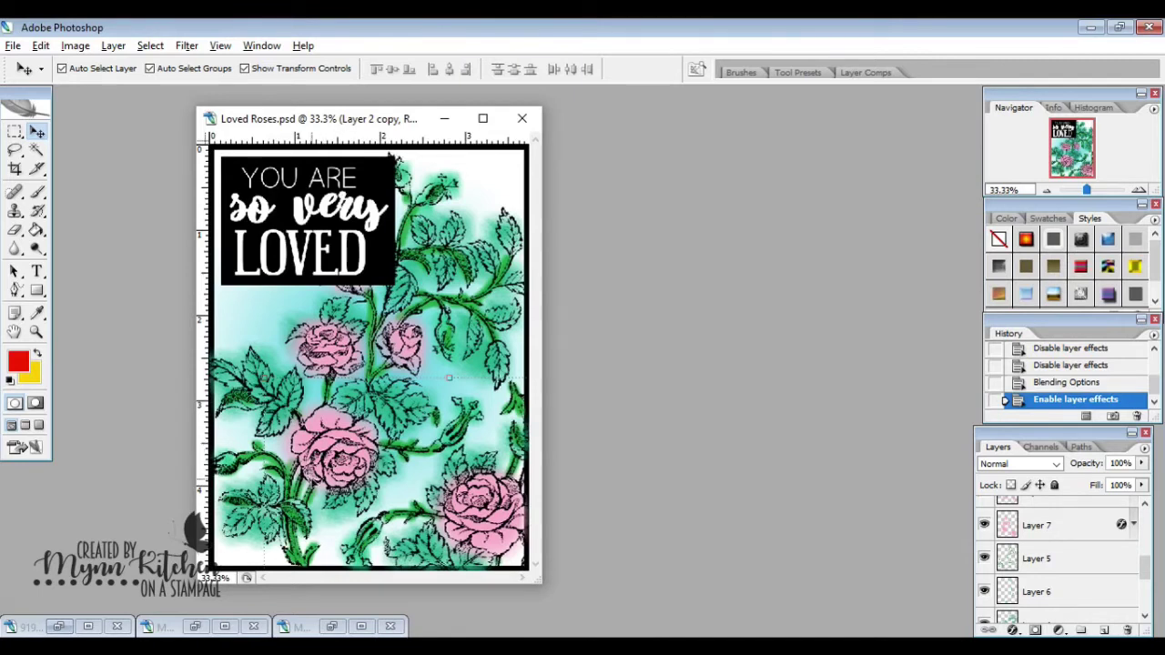
left_click_drag(1150, 580, 1146, 552)
left_click(984, 554)
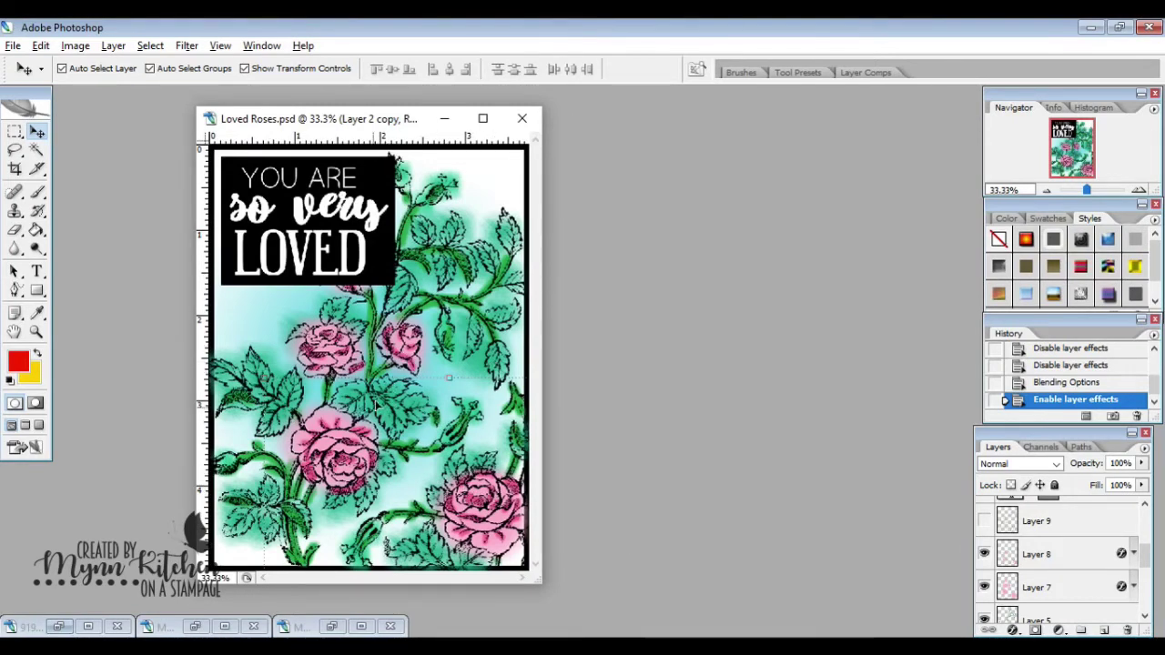
left_click(984, 521)
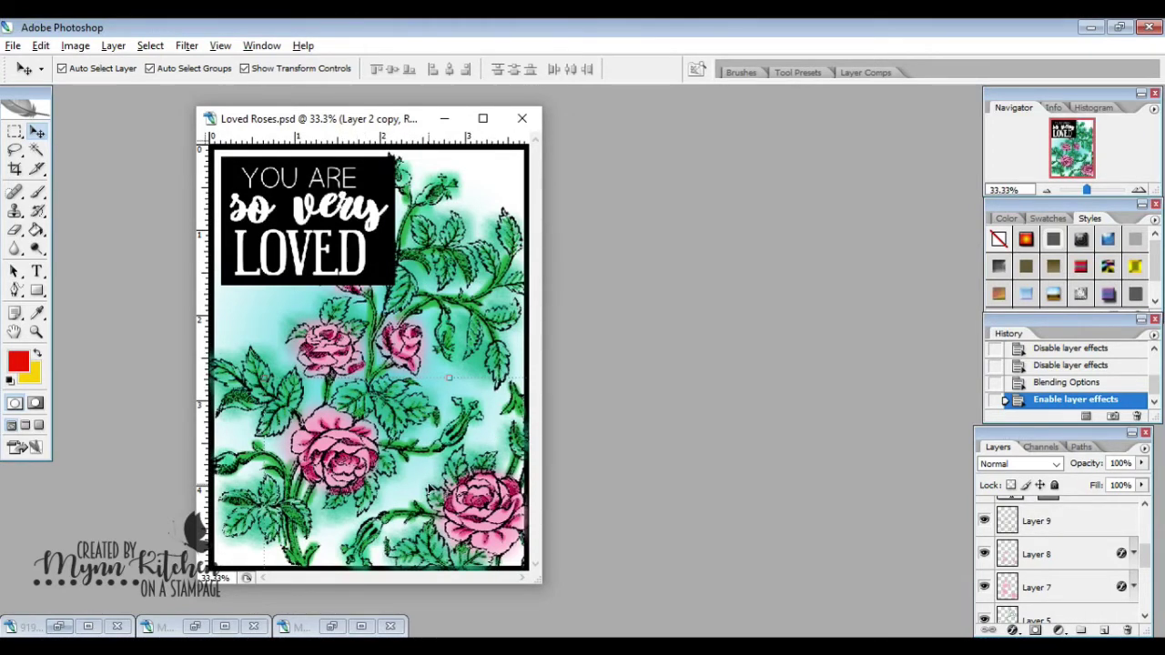
Inspect the Color Overlay settings in Layer 7's layer style, keeping them as they are
left_click(1083, 588)
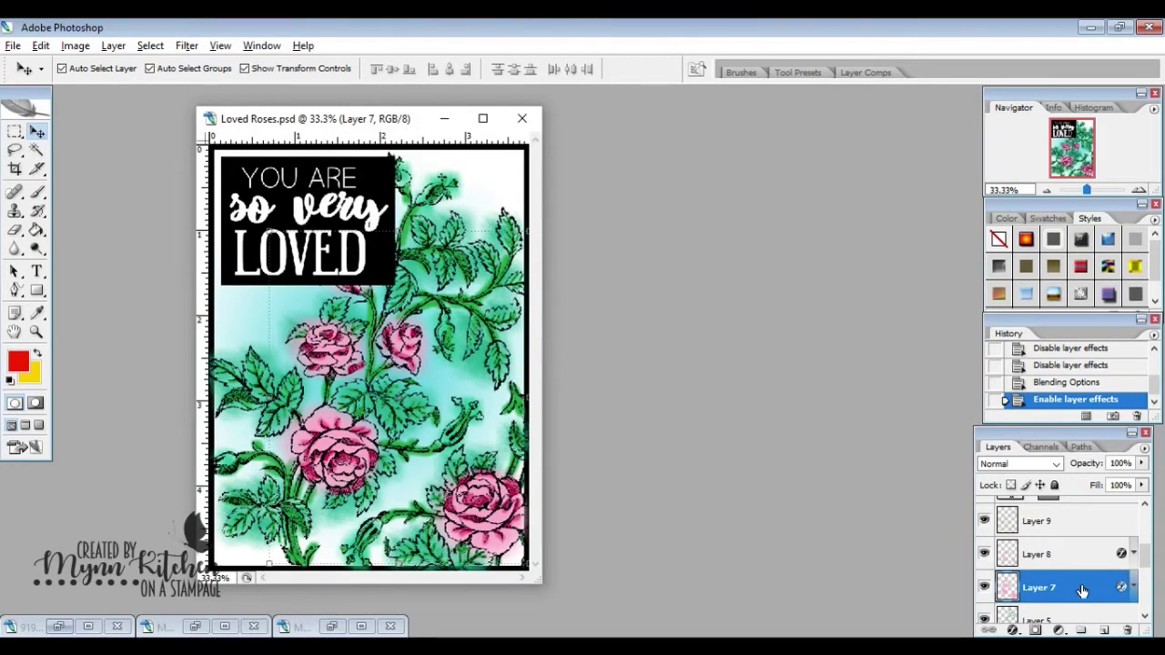
double_click(1084, 588)
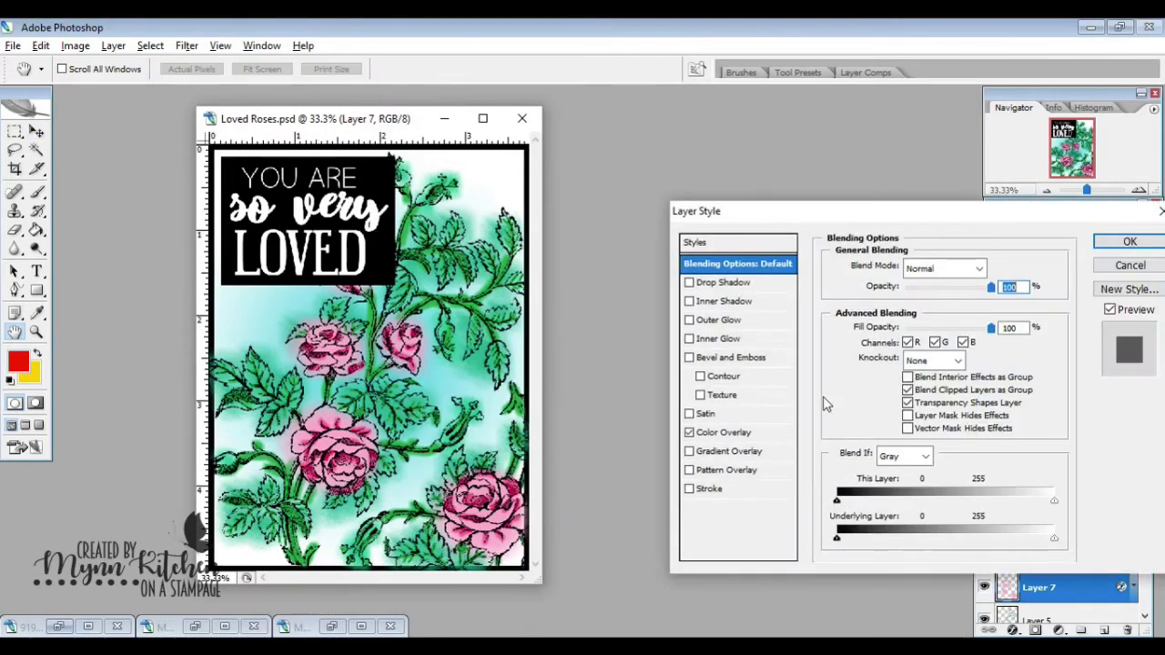
left_click(706, 436)
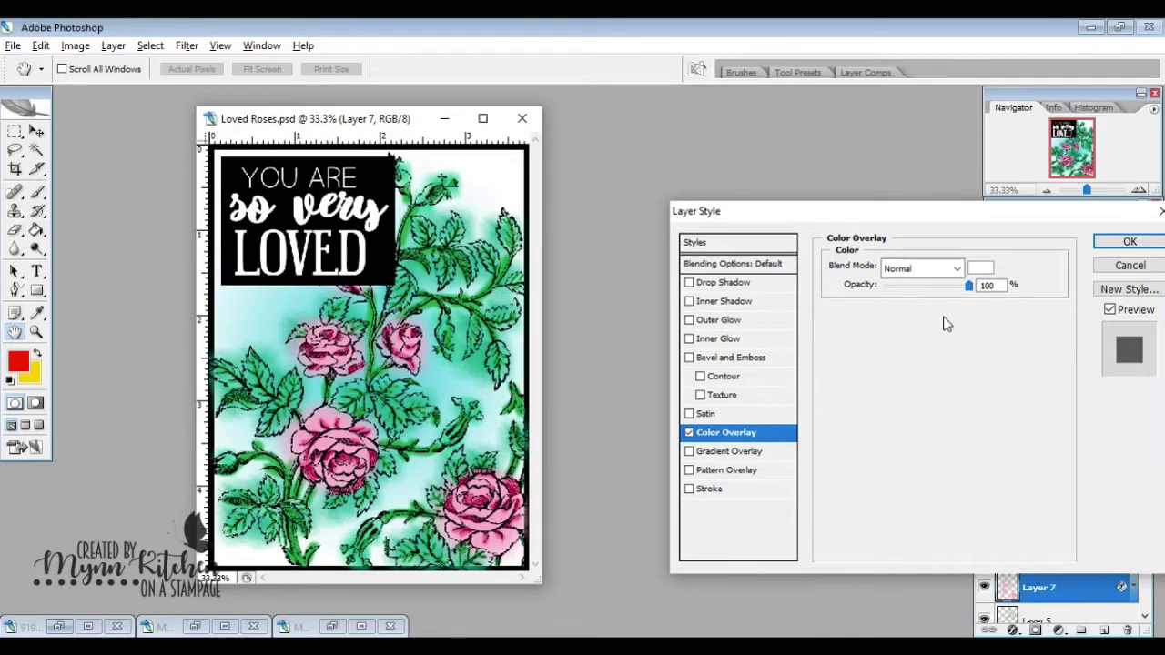
left_click(1101, 242)
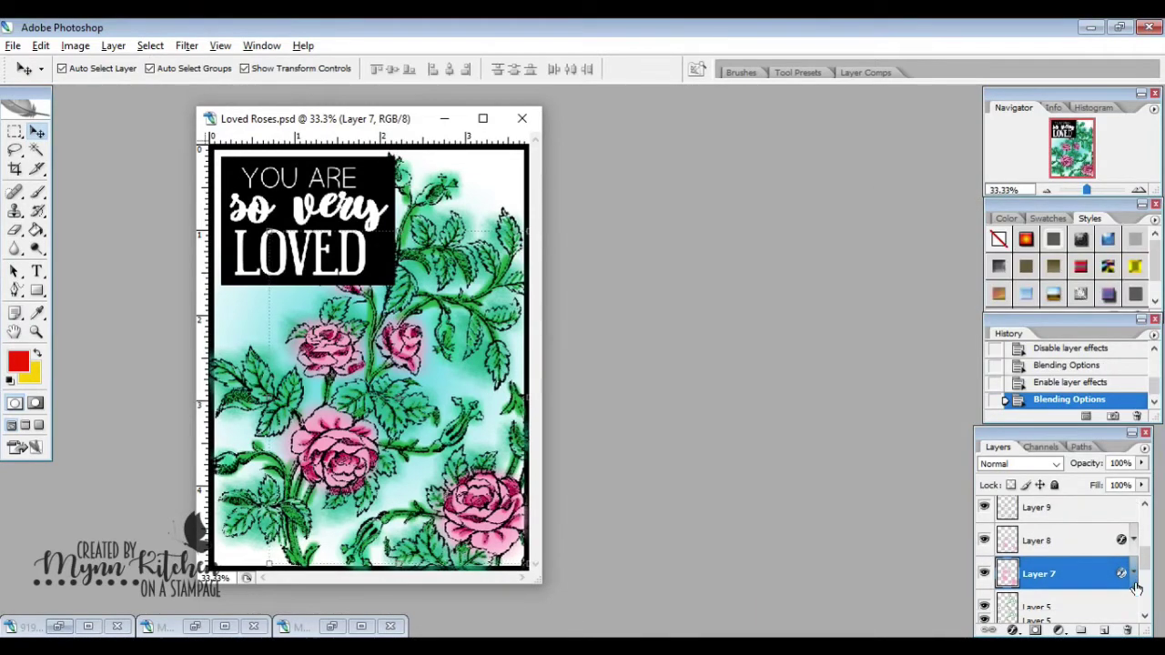
Enable Layer 7's effects and recolour the roses' Color Overlay, trying red ff0000 and light pink ff8787
left_click(1019, 596)
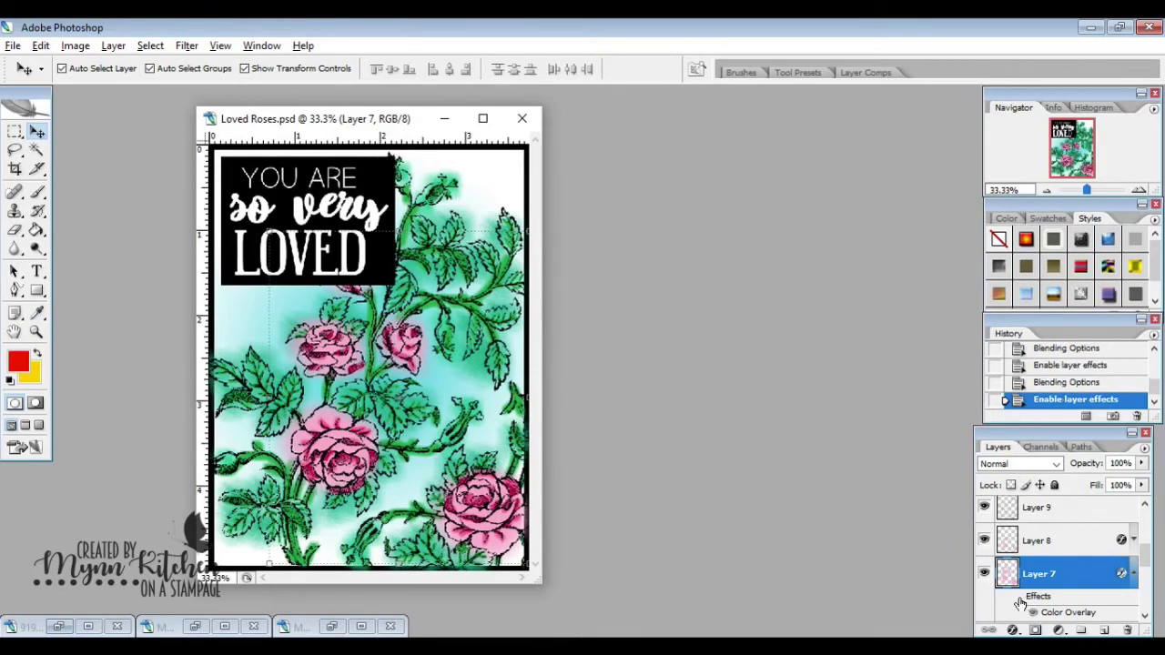
double_click(1091, 579)
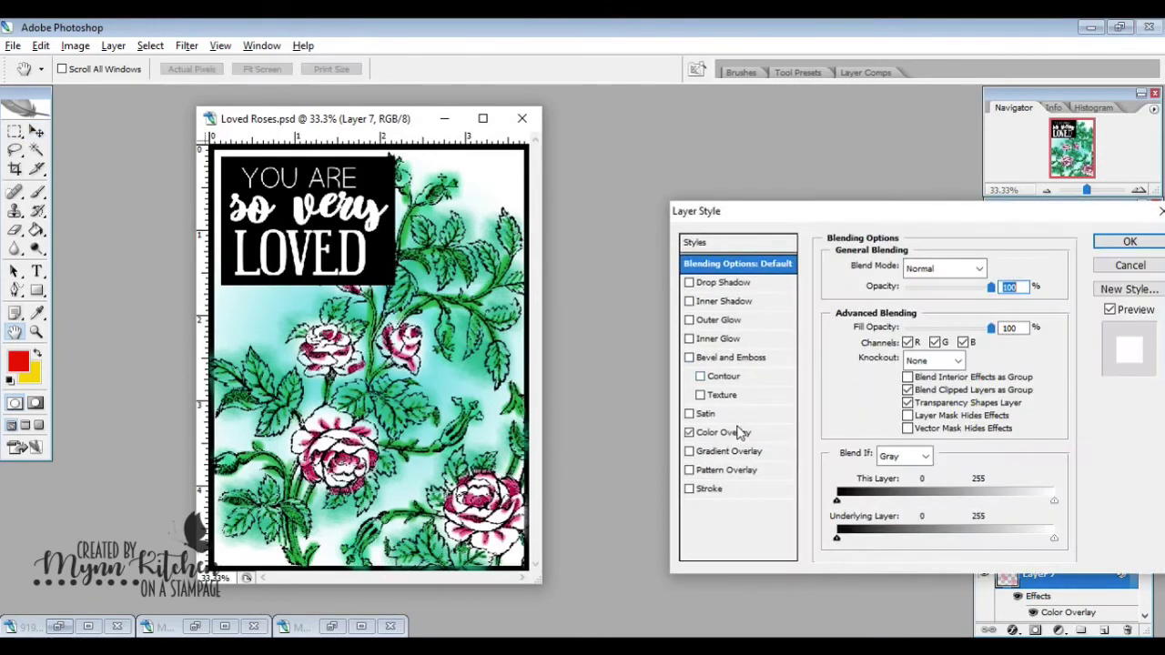
left_click(739, 434)
left_click(985, 267)
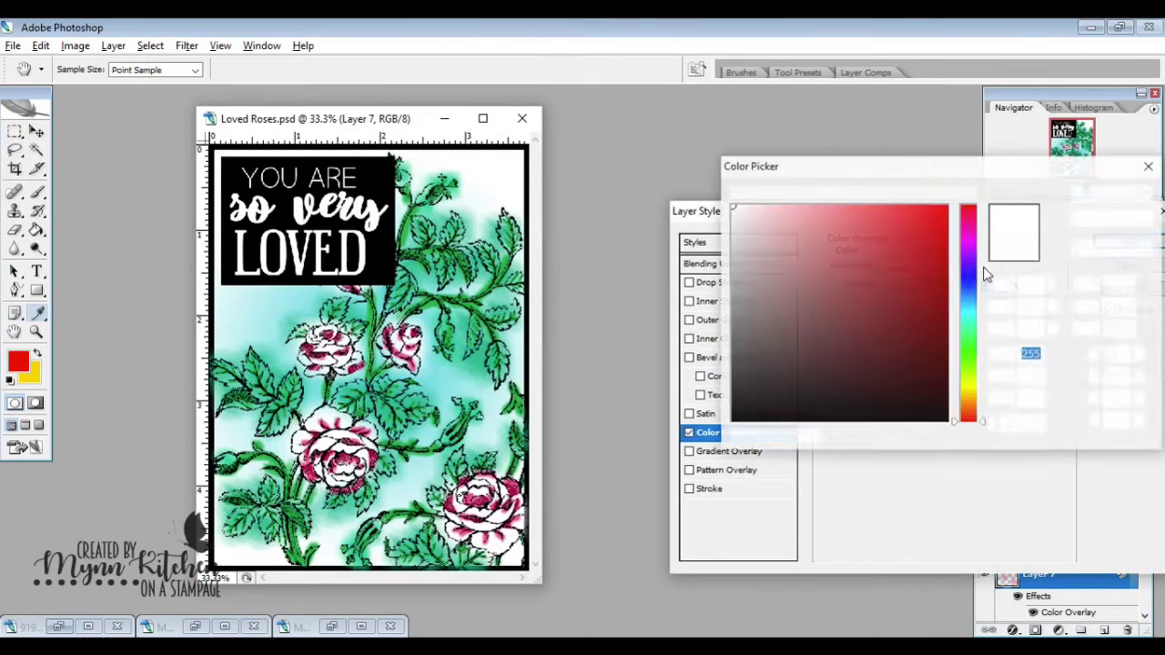
left_click_drag(937, 241, 965, 185)
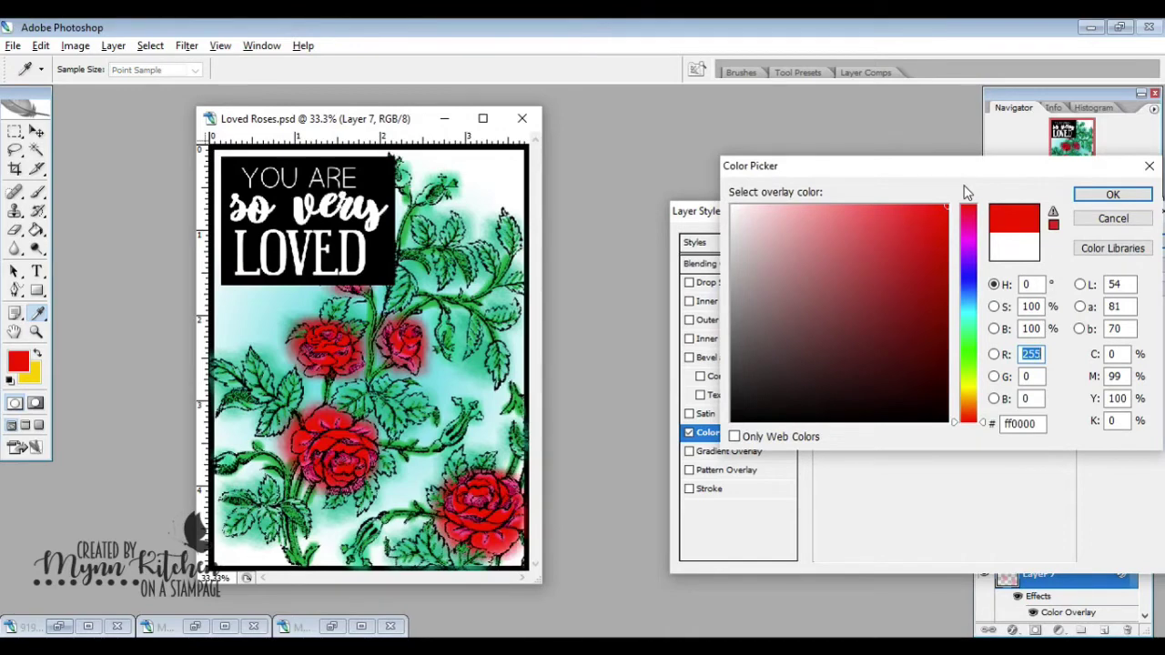
mouse_move(856, 213)
left_mouse_down()
mouse_move(806, 195)
mouse_move(833, 204)
left_mouse_up()
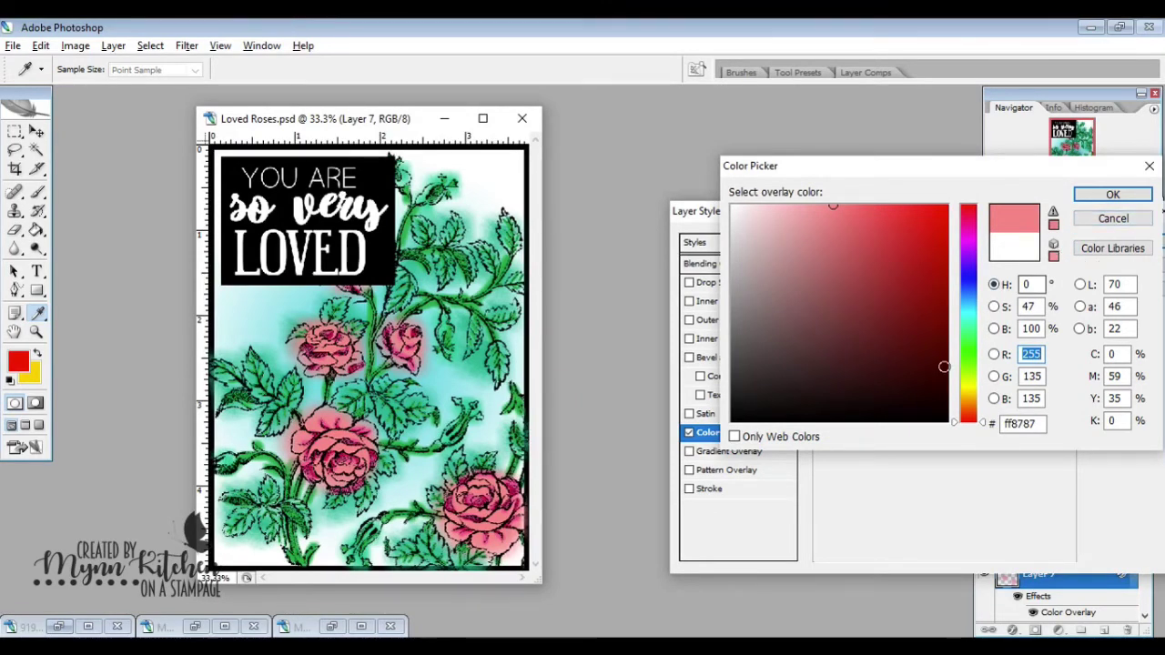
Try yellow shades for the roses' overlay colour, ending on bright yellow ffe931
left_click(974, 387)
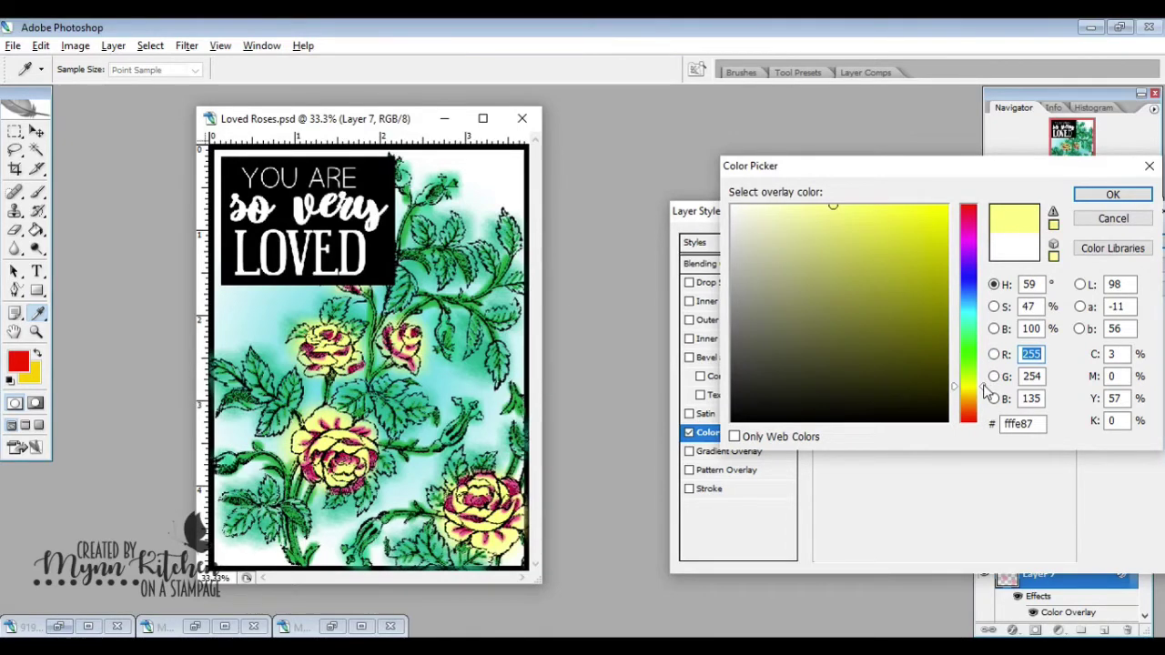
left_click_drag(986, 390, 980, 394)
left_click_drag(925, 238, 946, 212)
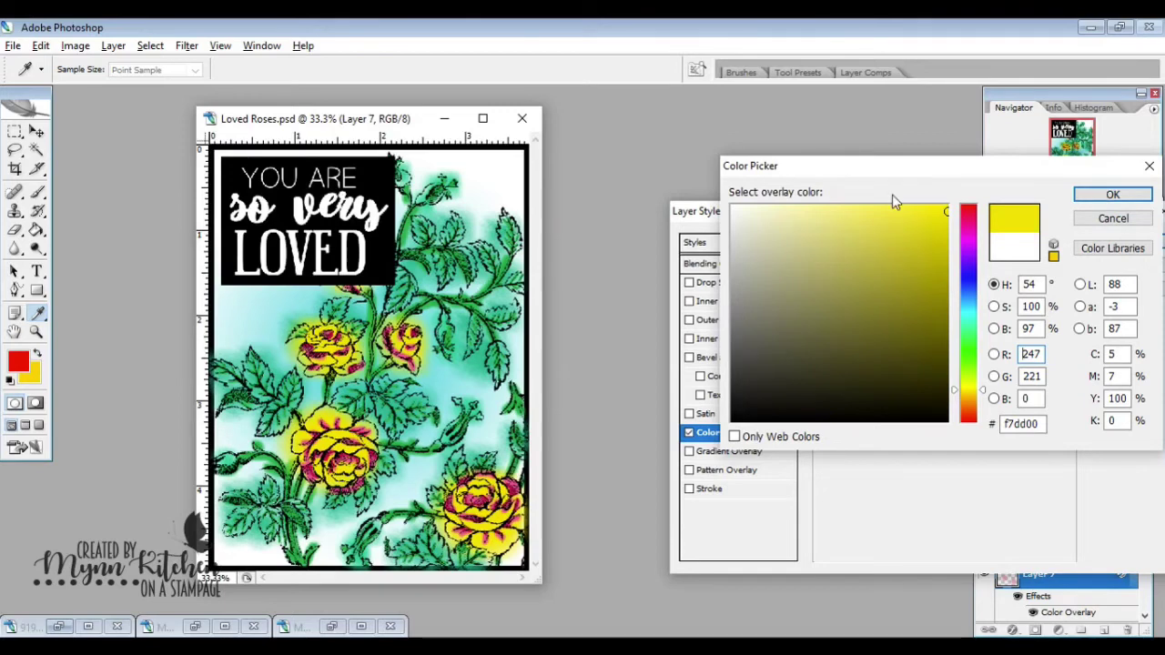
left_click_drag(914, 214, 906, 206)
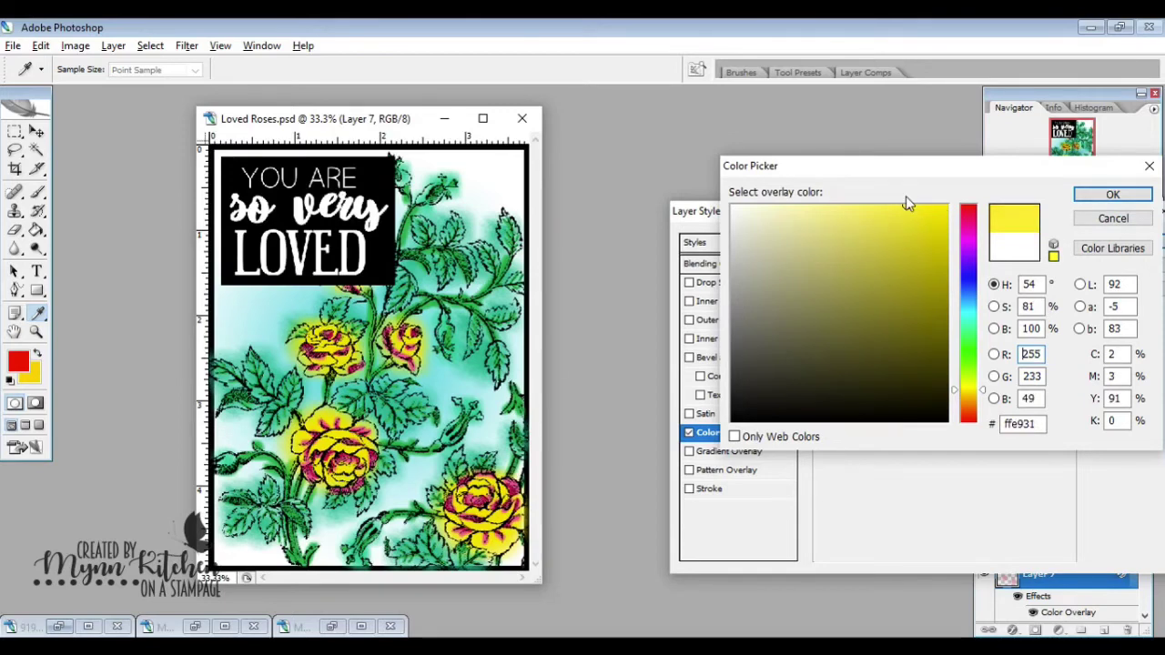
Set Layer 7's overlay to a light yellow (Lab 92, -9, 66) from the PANTONE solid coated book and apply the style
left_click(1097, 254)
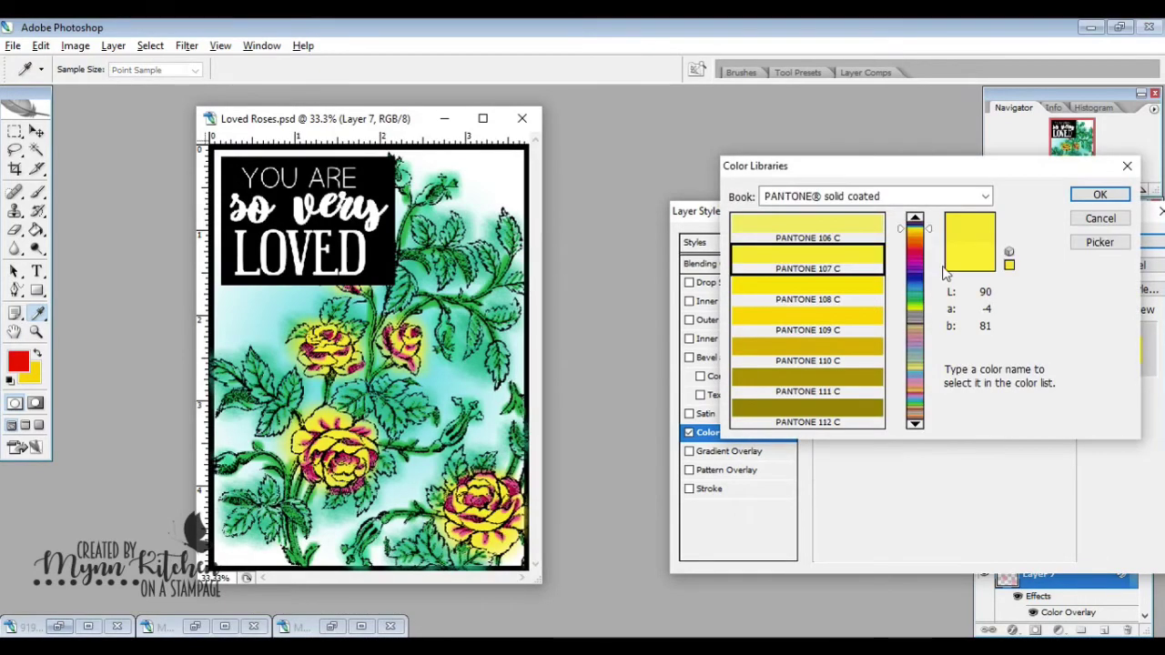
left_click(917, 221)
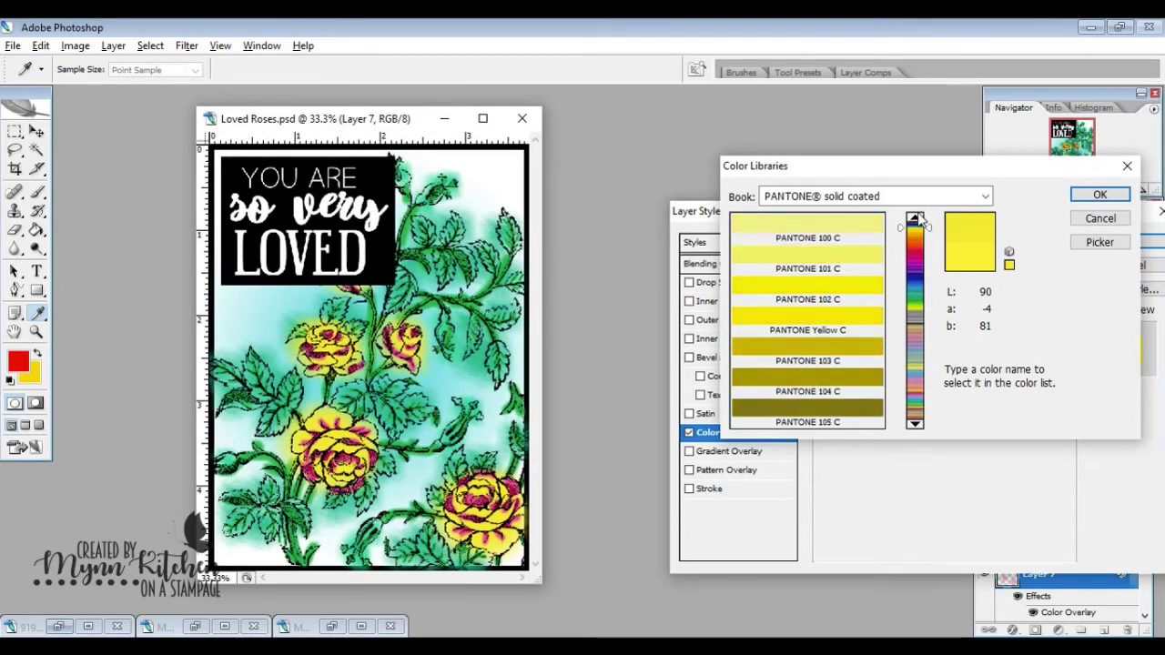
left_click(861, 238)
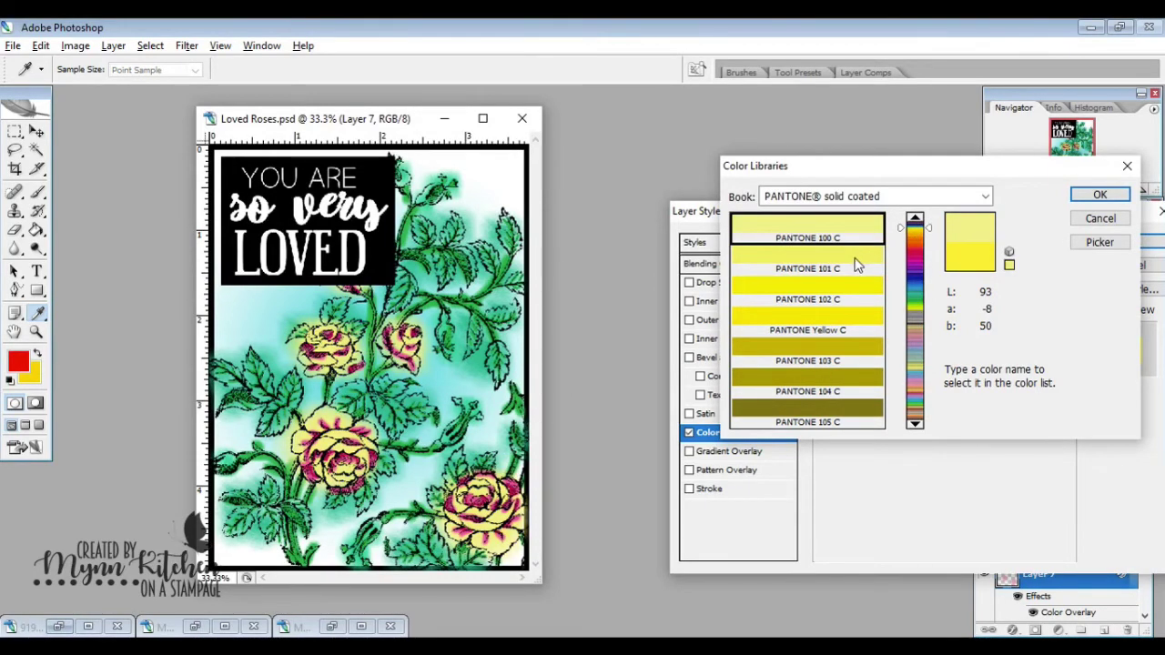
left_click(915, 223)
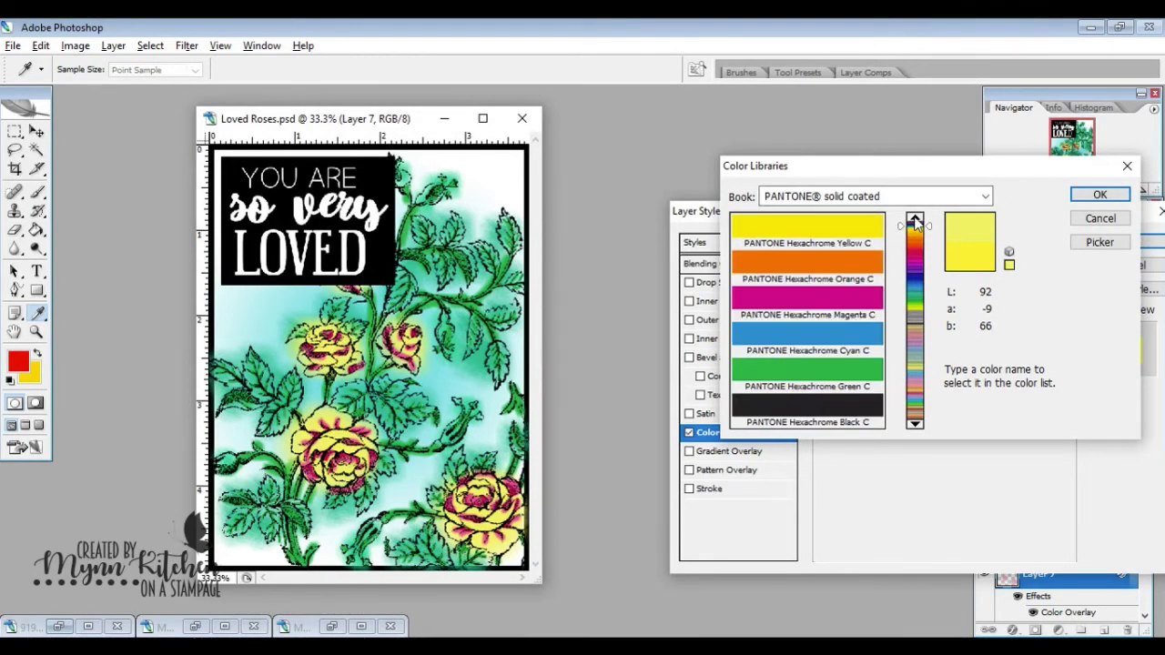
left_click(1102, 196)
left_click(1124, 240)
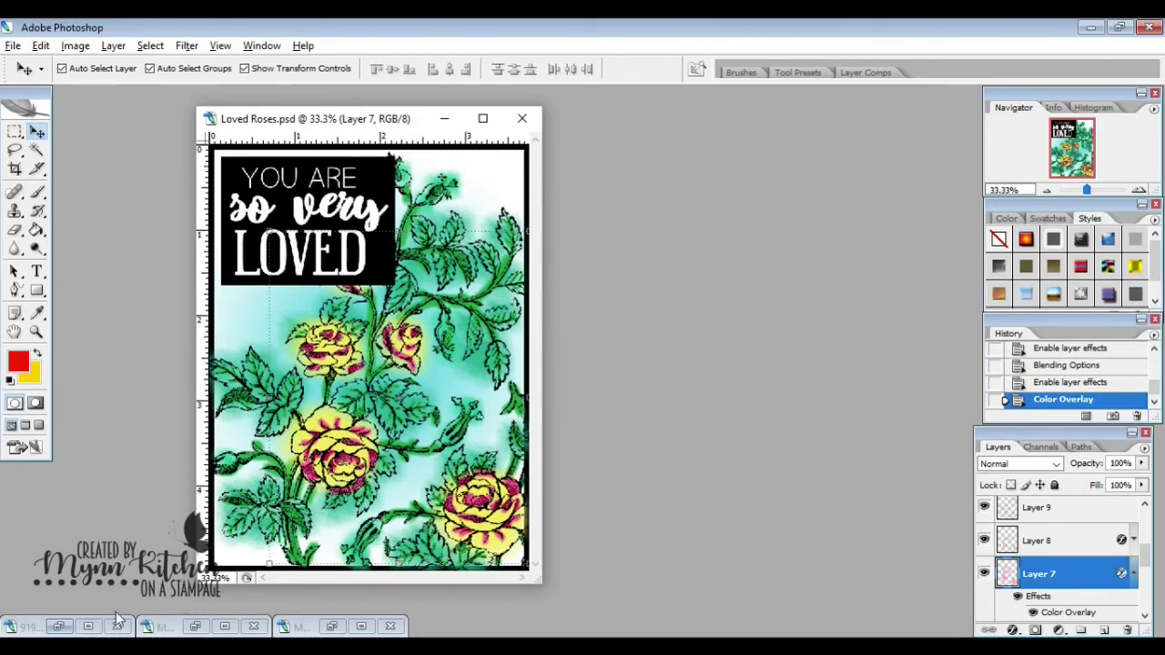
Bring up the minimized Pay it Forward video hop banner image
left_click(58, 627)
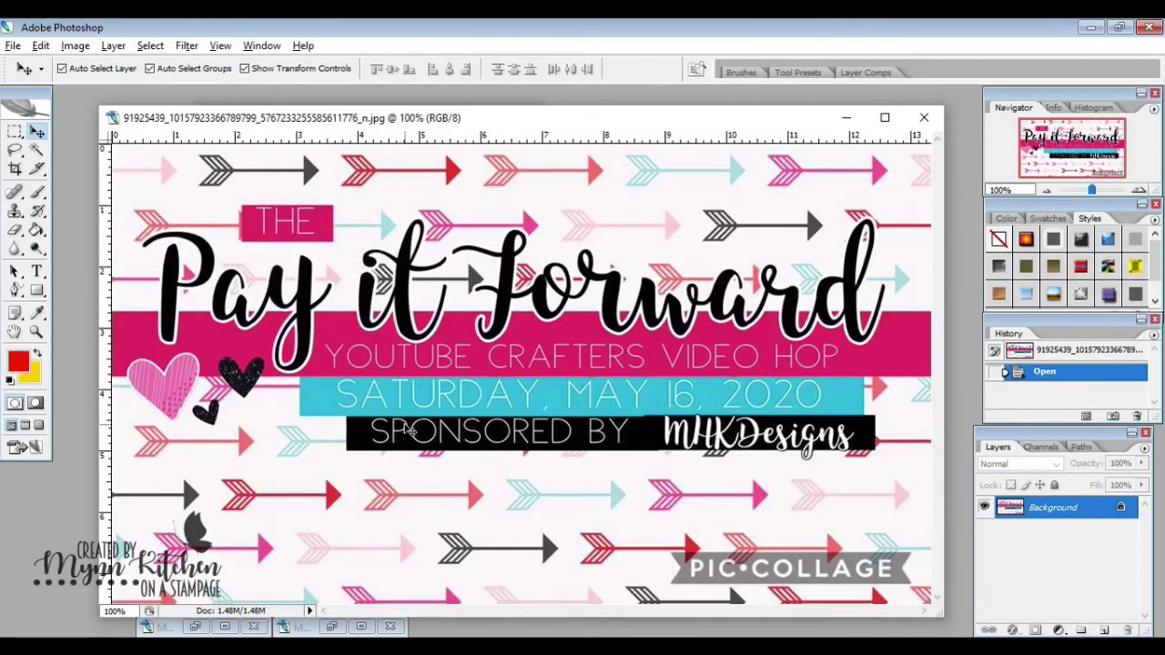